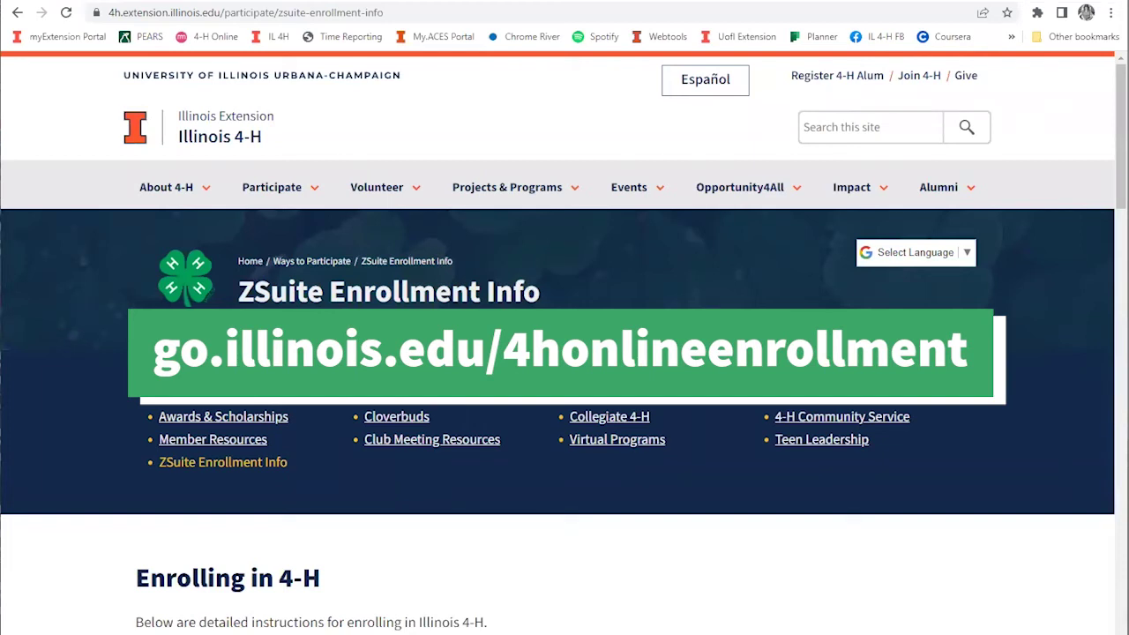
Step: Scroll through the Illinois 4-H household sign-up and member enrollment instructions
{"action": "scroll", "coordinate": [811, 282], "scroll_direction": "down", "scroll_amount": 1}
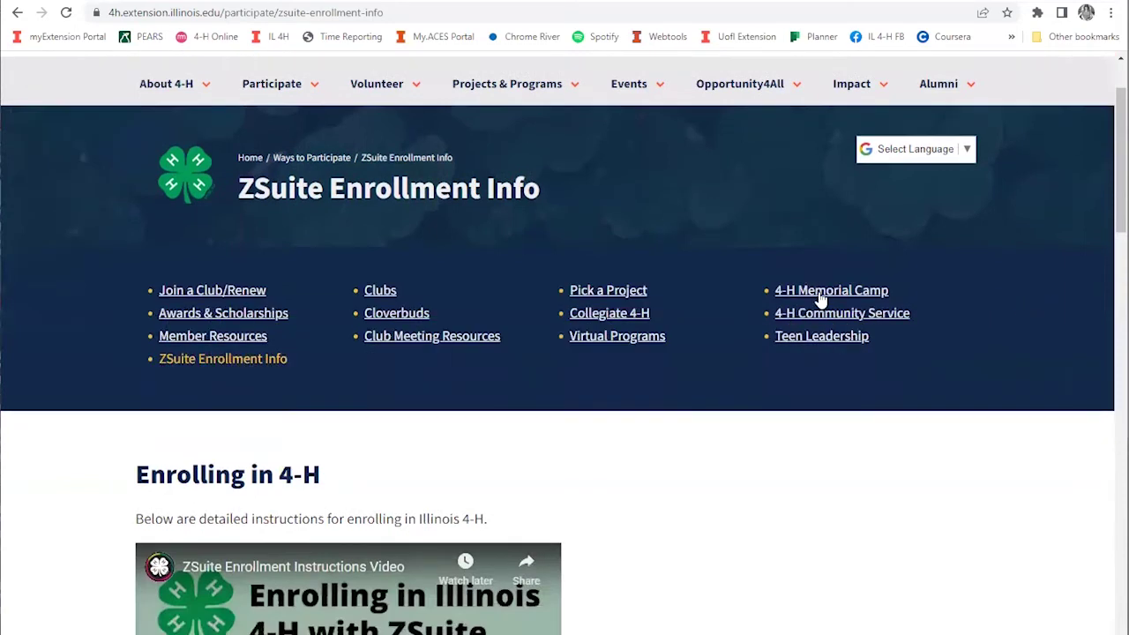
{"action": "scroll", "coordinate": [829, 335], "scroll_direction": "down", "scroll_amount": 4}
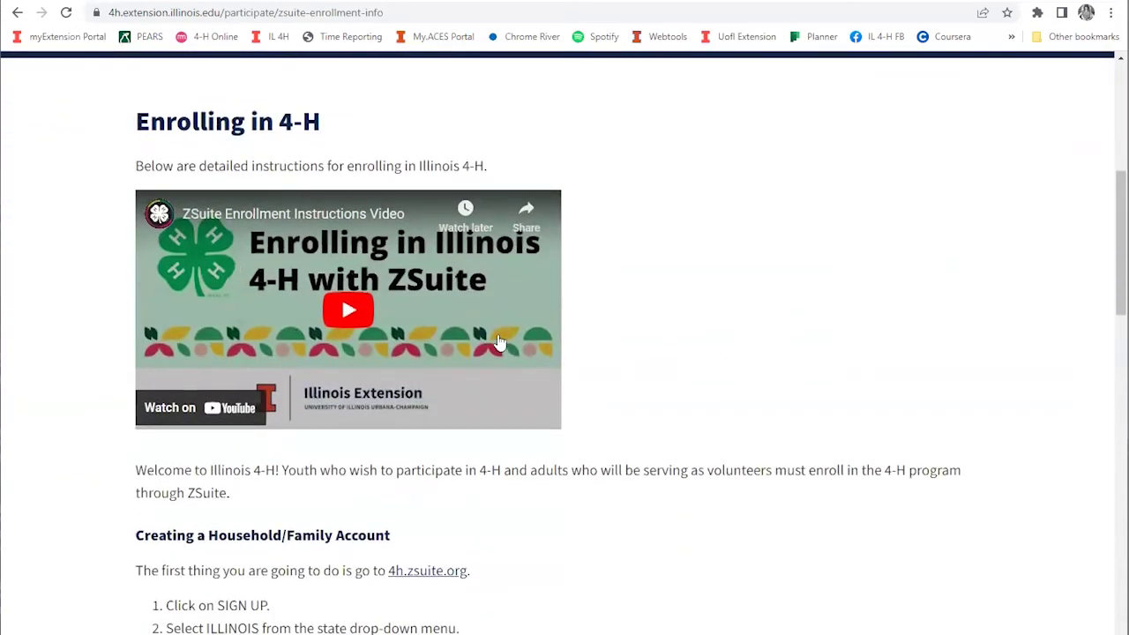
{"action": "scroll", "coordinate": [171, 323], "scroll_direction": "down", "scroll_amount": 3}
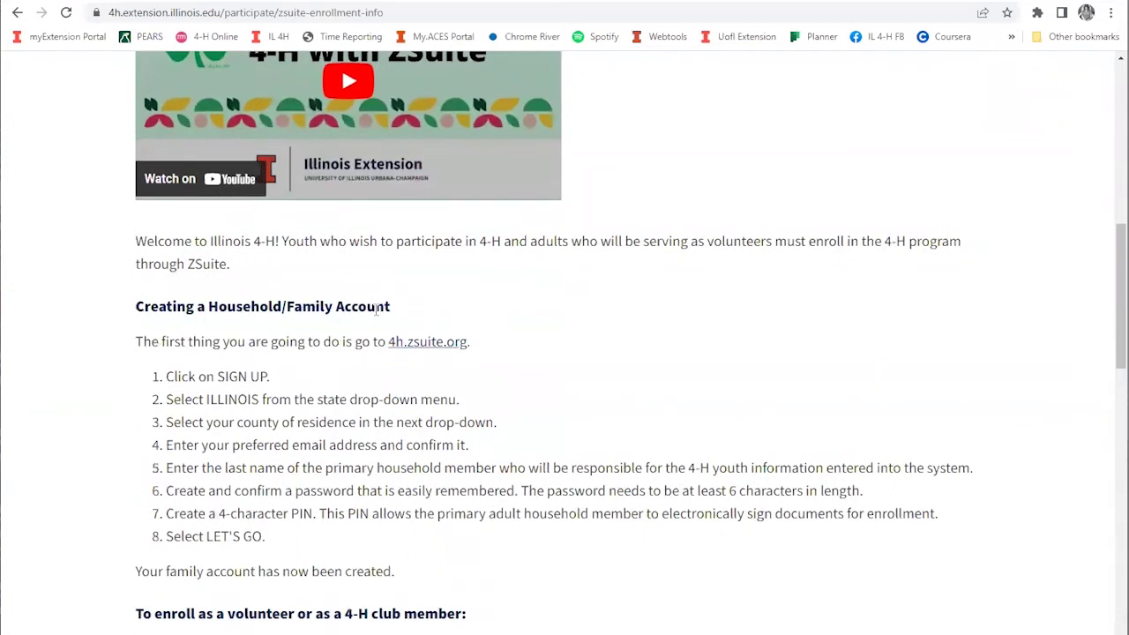
{"action": "scroll", "coordinate": [378, 313], "scroll_direction": "down", "scroll_amount": 3}
{"action": "scroll", "coordinate": [431, 486], "scroll_direction": "down", "scroll_amount": 1}
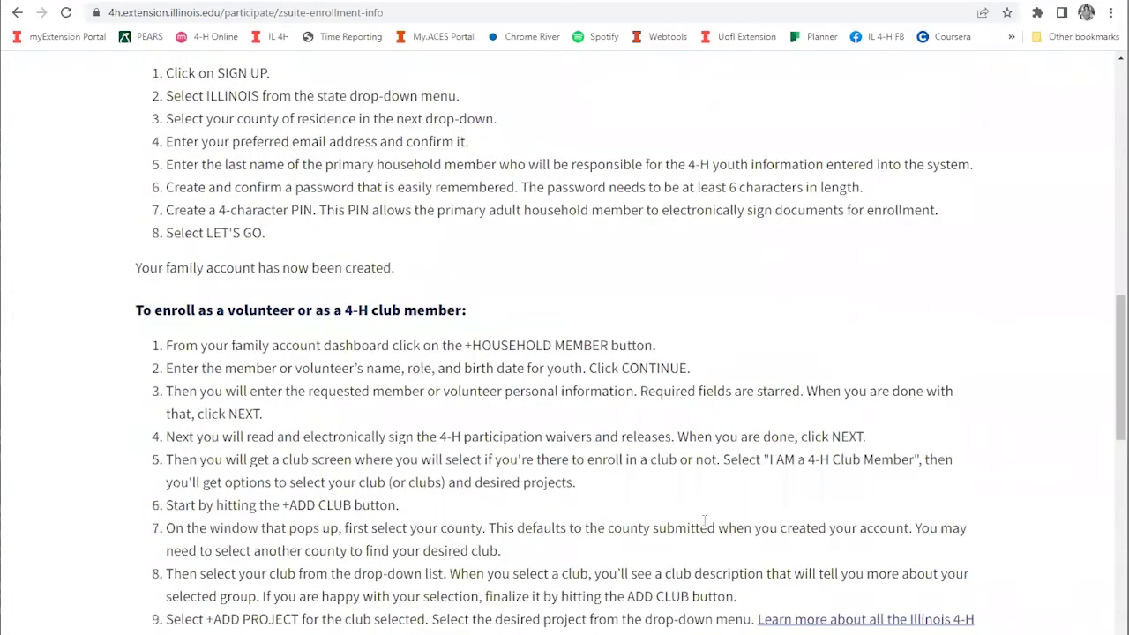
{"action": "scroll", "coordinate": [617, 265], "scroll_direction": "down", "scroll_amount": 2}
{"action": "scroll", "coordinate": [606, 267], "scroll_direction": "down", "scroll_amount": 1}
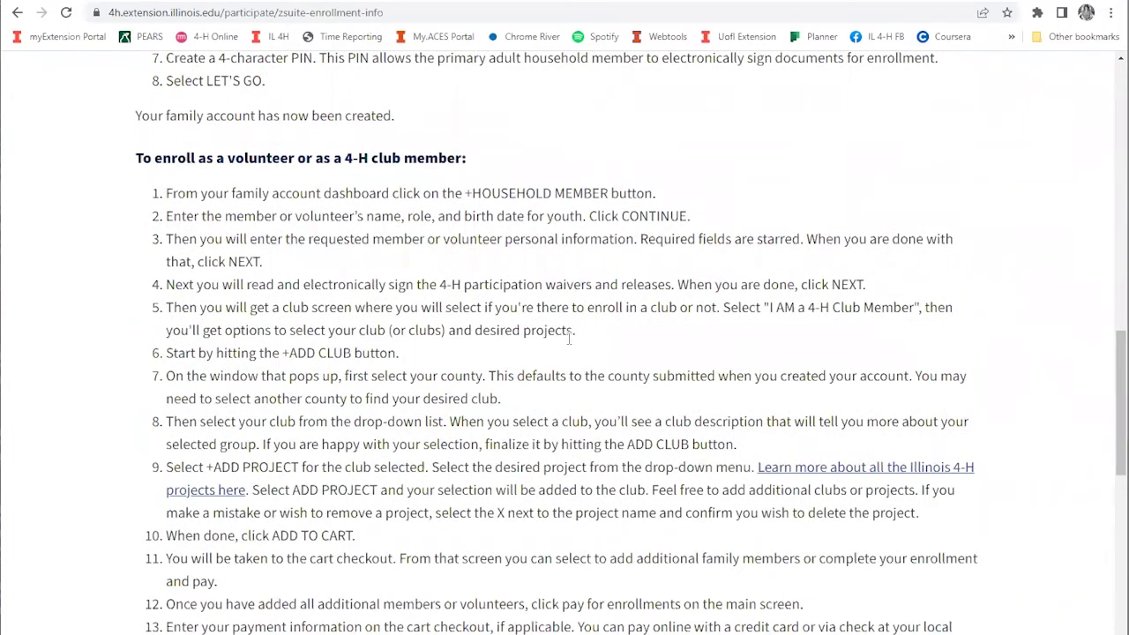
{"action": "scroll", "coordinate": [715, 401], "scroll_direction": "up", "scroll_amount": 1}
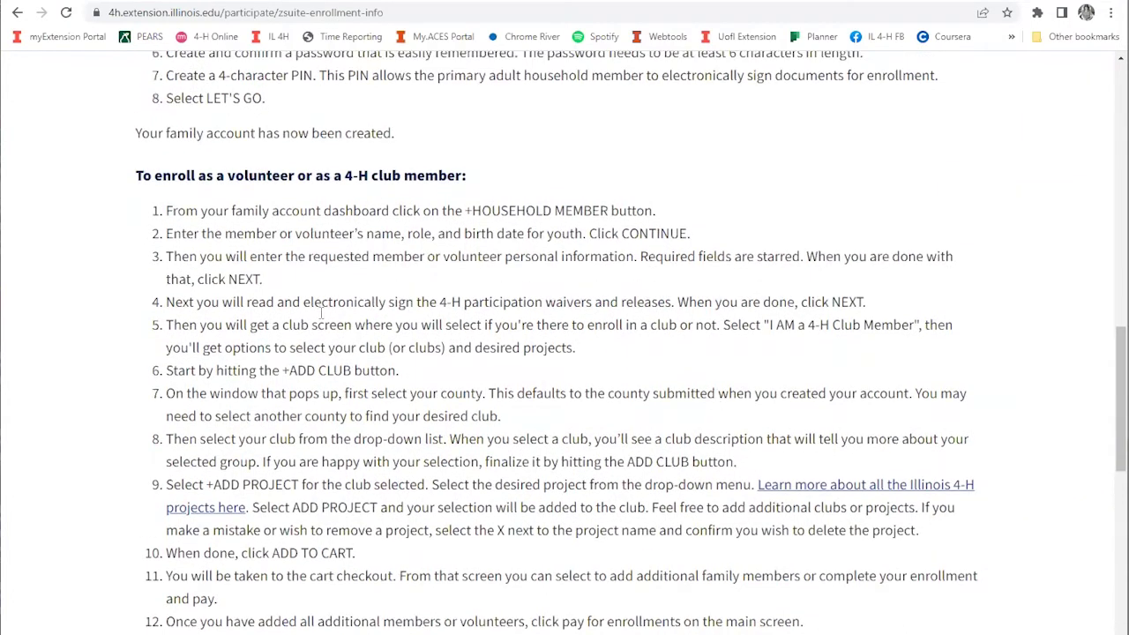
{"action": "scroll", "coordinate": [747, 366], "scroll_direction": "up", "scroll_amount": 4}
{"action": "scroll", "coordinate": [752, 363], "scroll_direction": "up", "scroll_amount": 7}
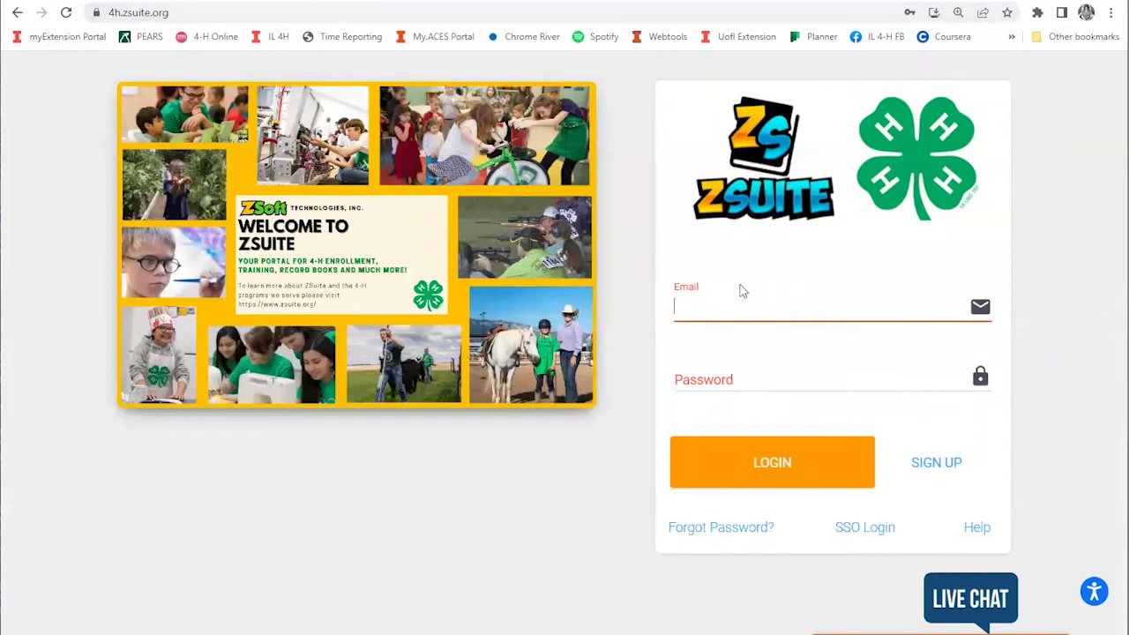
Step: Log in with the saved household account e-mail and the account password
{"action": "left_click", "coordinate": [739, 304]}
{"action": "type", "text": "s"}
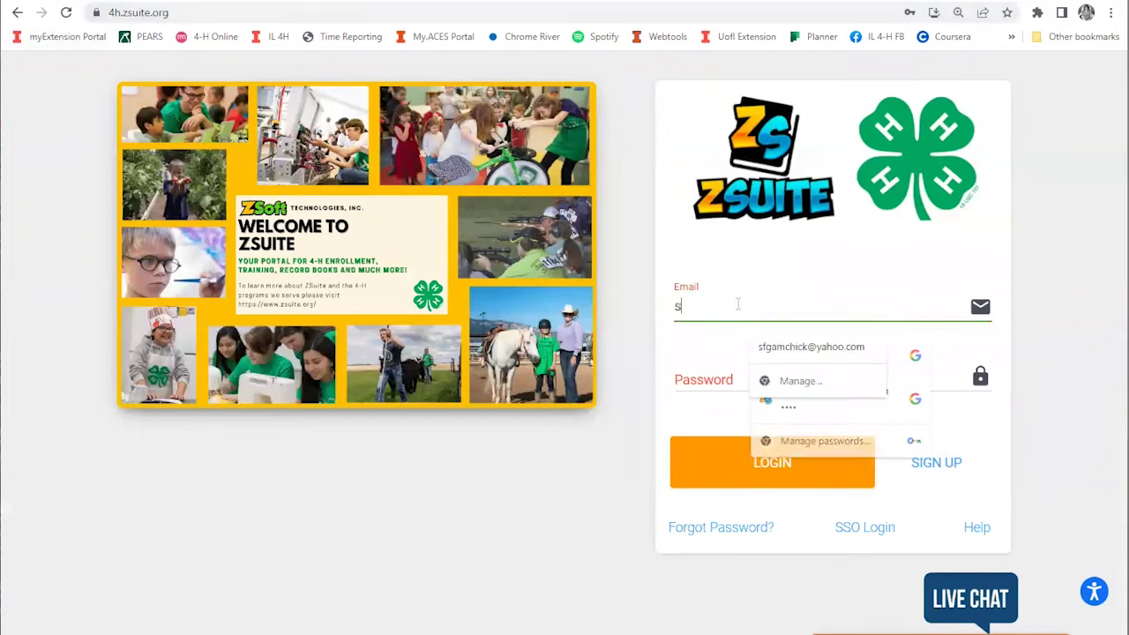
{"action": "type", "text": "tard"}
{"action": "left_click", "coordinate": [813, 347]}
{"action": "left_click", "coordinate": [711, 375]}
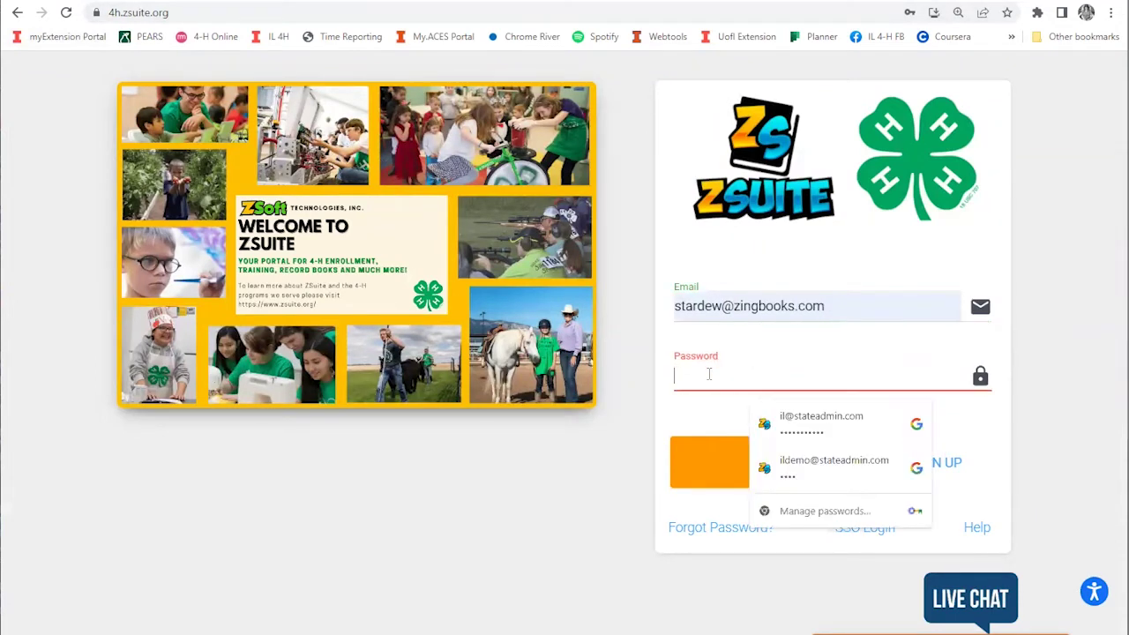
{"action": "type", "text": "••••"}
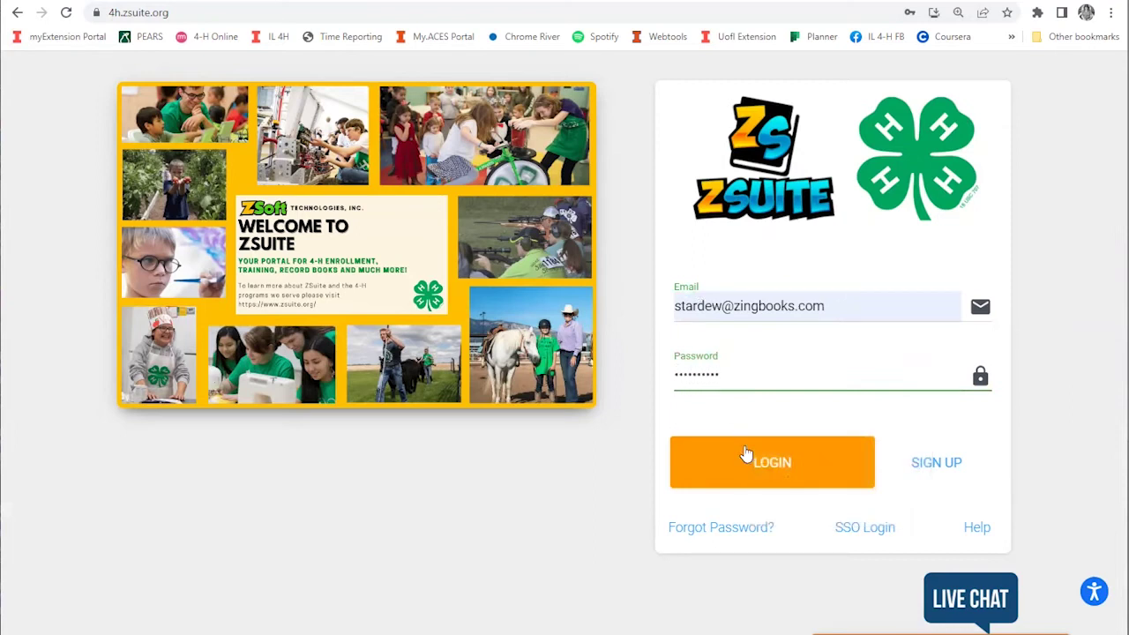
{"action": "left_click", "coordinate": [705, 468]}
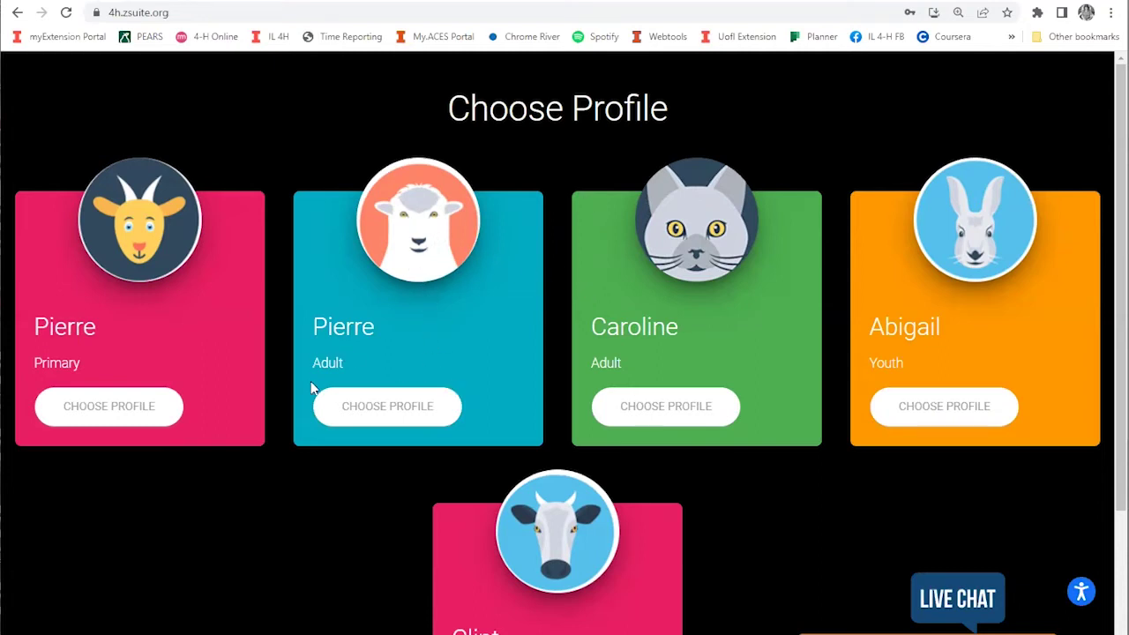
Step: Enter the Primary profile with its 4-digit PIN to open the Stardew Household dashboard
{"action": "scroll", "coordinate": [529, 600], "scroll_direction": "down", "scroll_amount": 2}
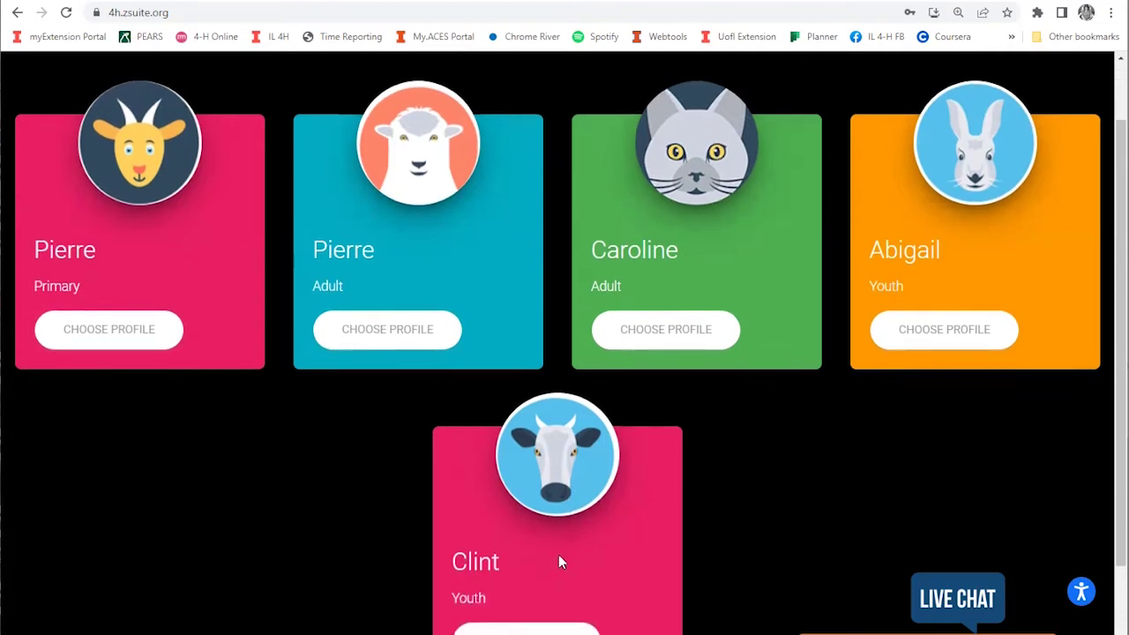
{"action": "scroll", "coordinate": [529, 547], "scroll_direction": "up", "scroll_amount": 2}
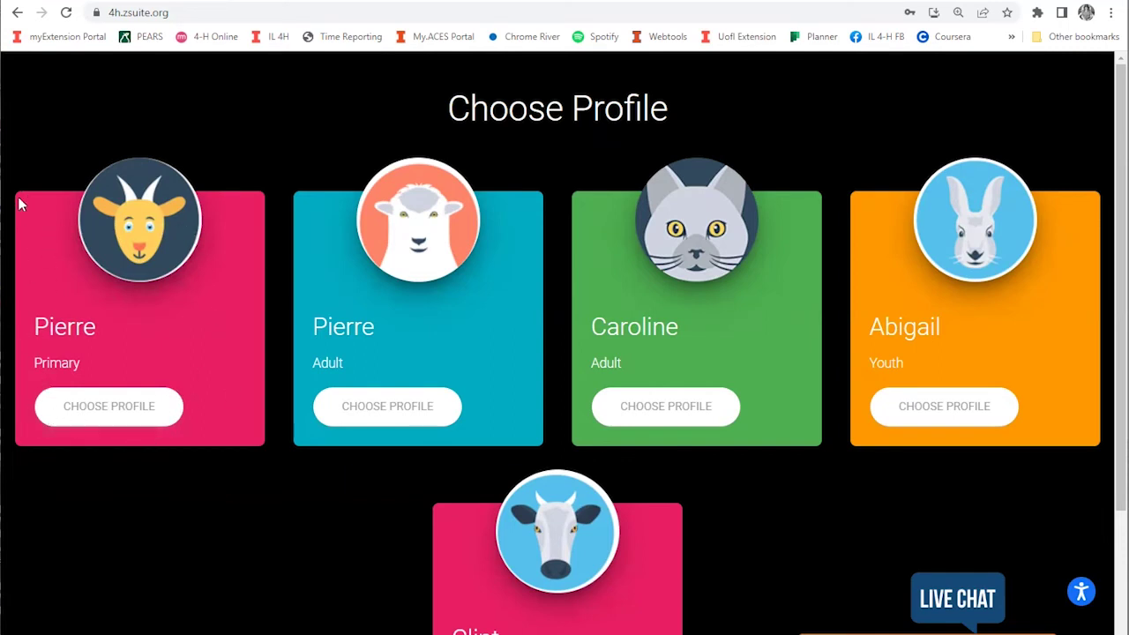
{"action": "left_click_drag", "start_coordinate": [34, 362], "coordinate": [82, 362]}
{"action": "left_click", "coordinate": [99, 408]}
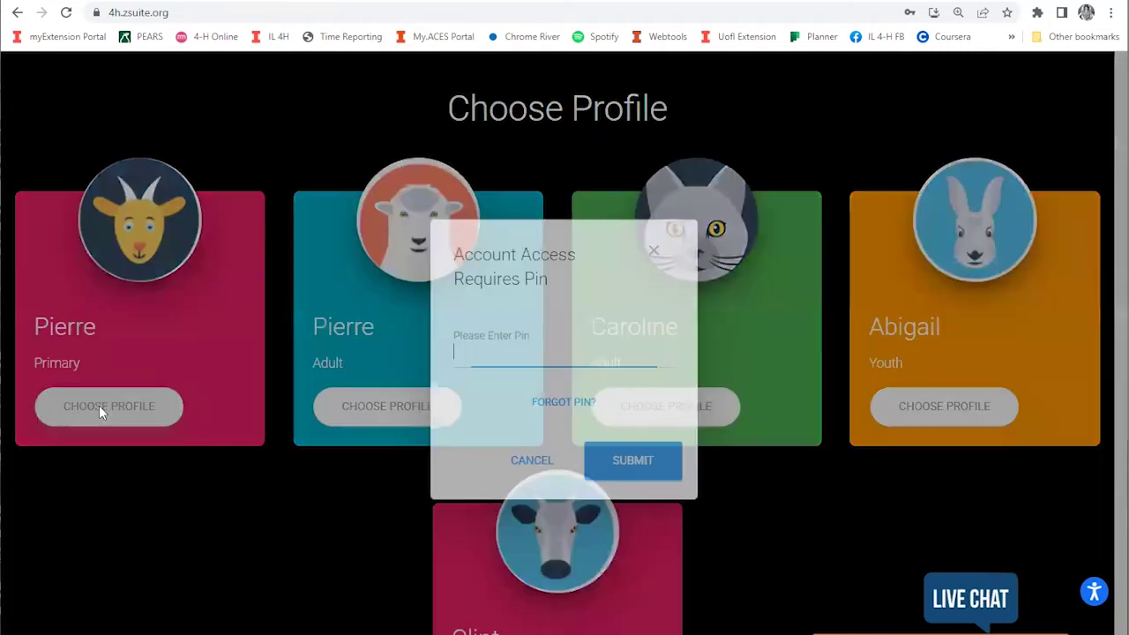
{"action": "left_click", "coordinate": [475, 353]}
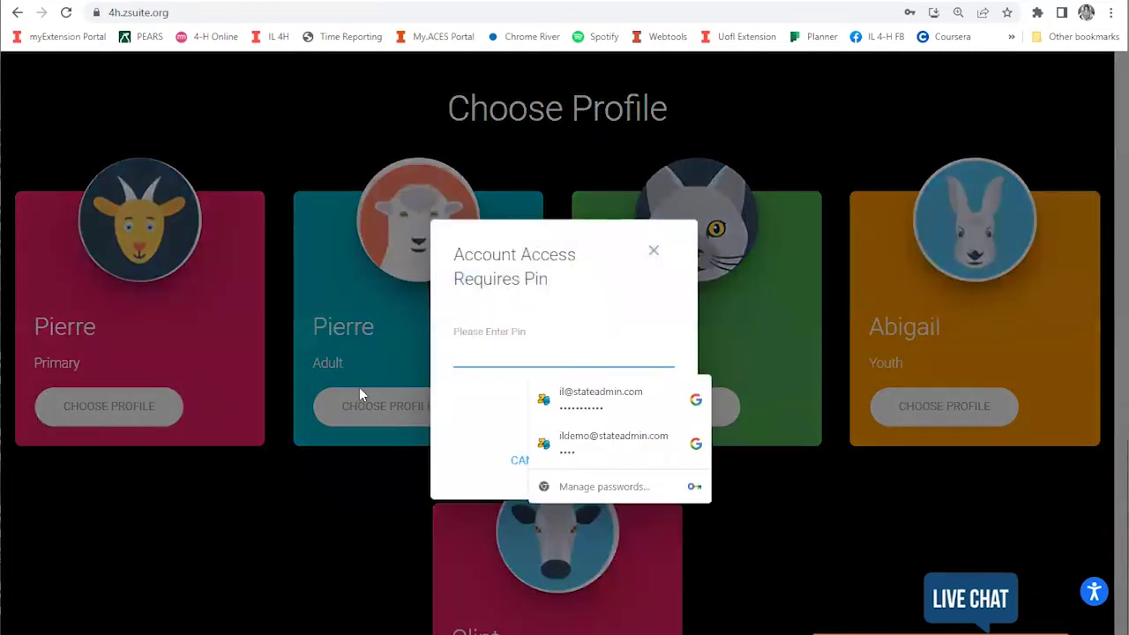
{"action": "type", "text": "1234"}
{"action": "key", "text": "BackSpace"}
{"action": "key", "text": "BackSpace"}
{"action": "key", "text": "BackSpace"}
{"action": "key", "text": "BackSpace"}
{"action": "type", "text": "1234"}
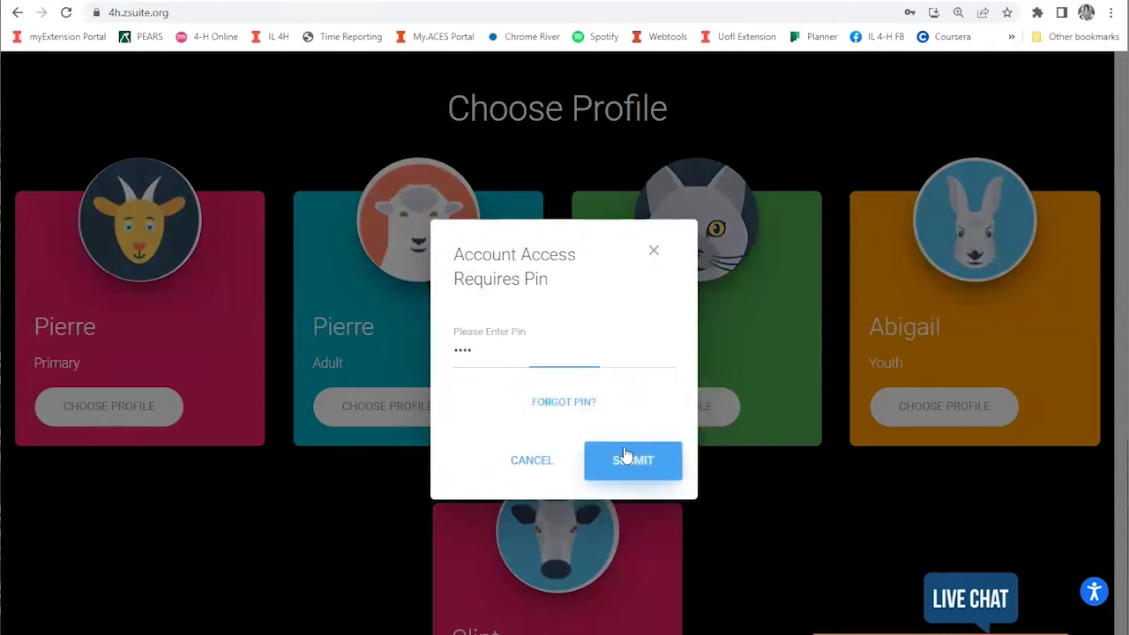
{"action": "left_click", "coordinate": [624, 456]}
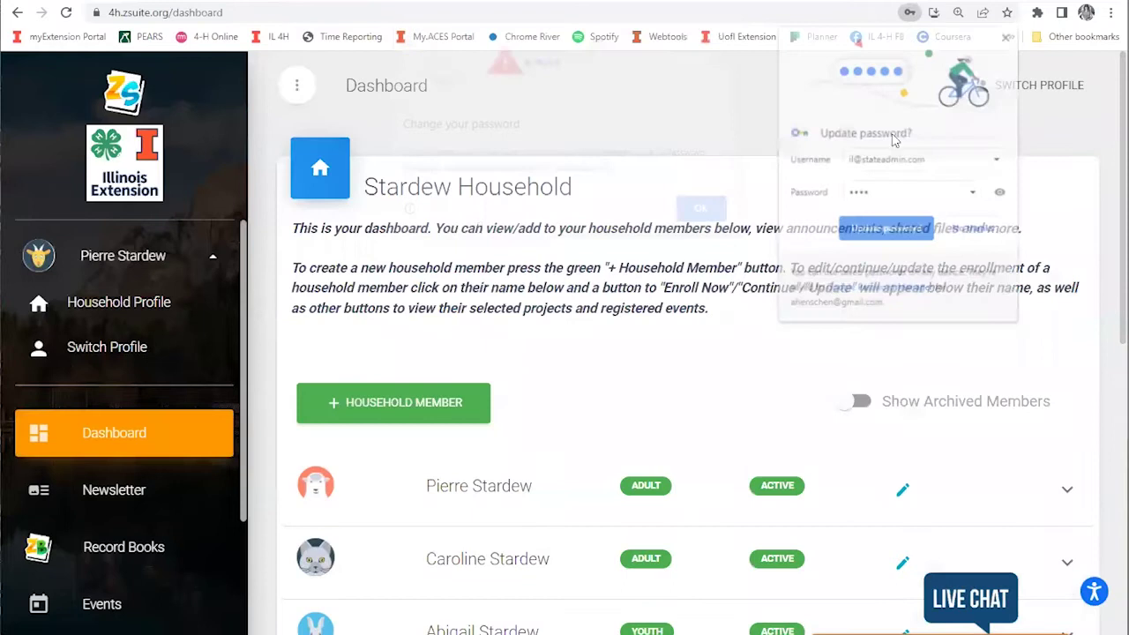
{"action": "left_click", "coordinate": [1004, 41]}
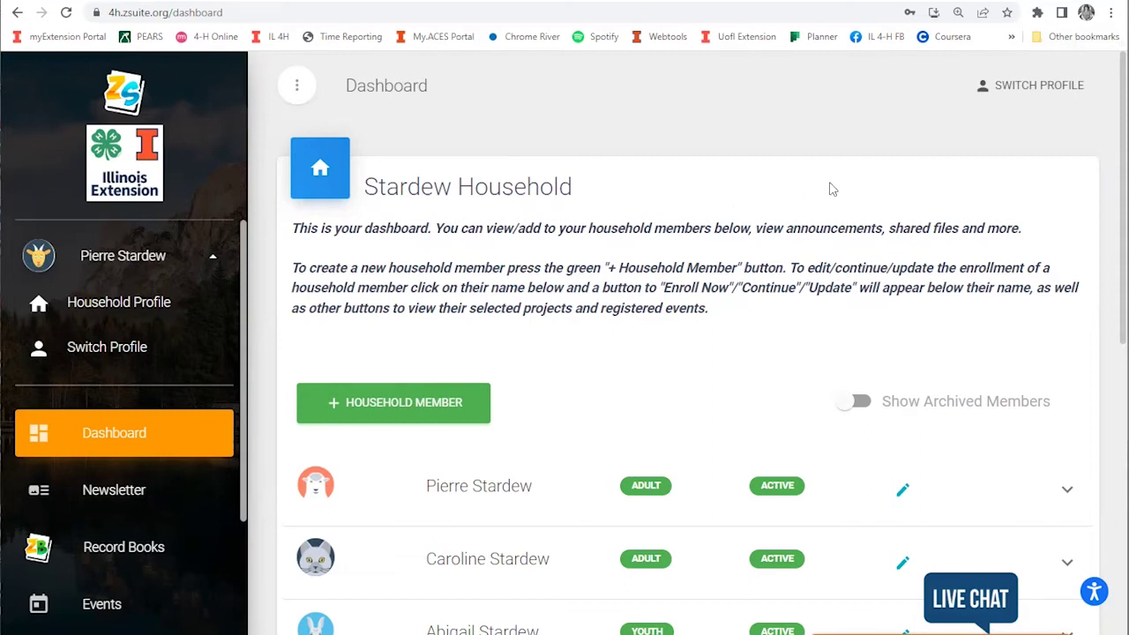
{"action": "scroll", "coordinate": [834, 187], "scroll_direction": "down", "scroll_amount": 1}
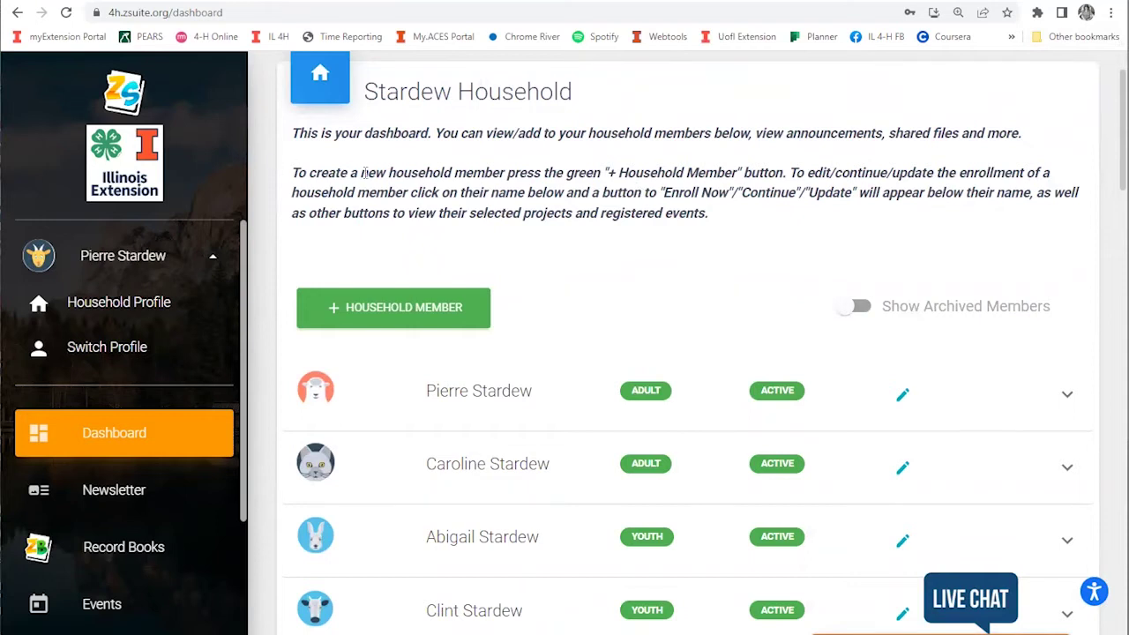
{"action": "scroll", "coordinate": [451, 427], "scroll_direction": "down", "scroll_amount": 1}
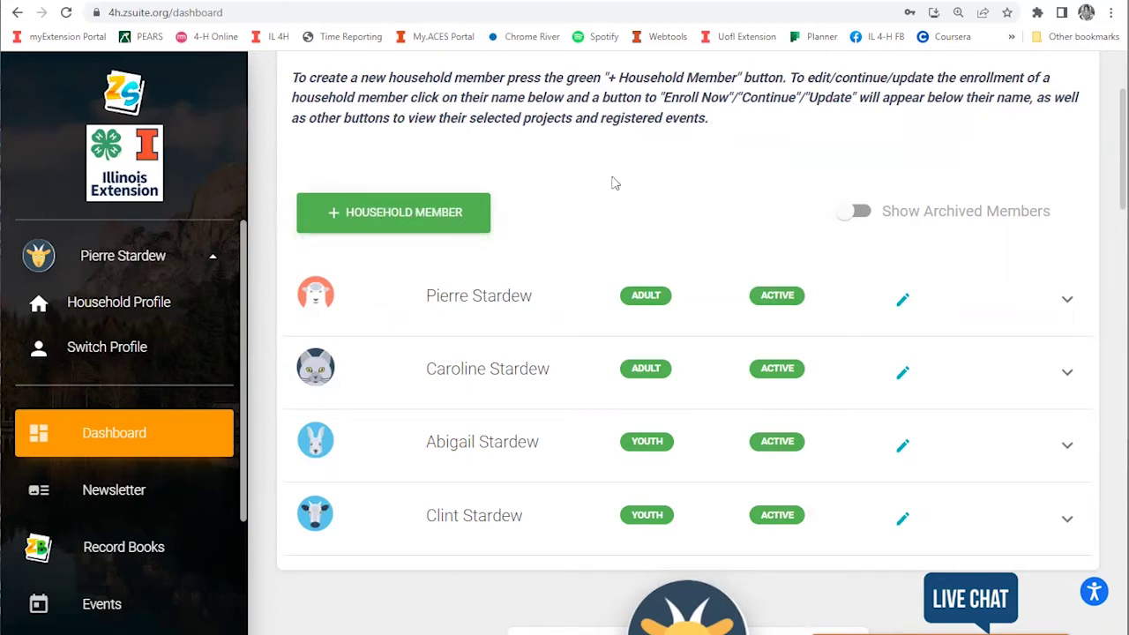
{"action": "left_click_drag", "start_coordinate": [240, 267], "coordinate": [131, 468]}
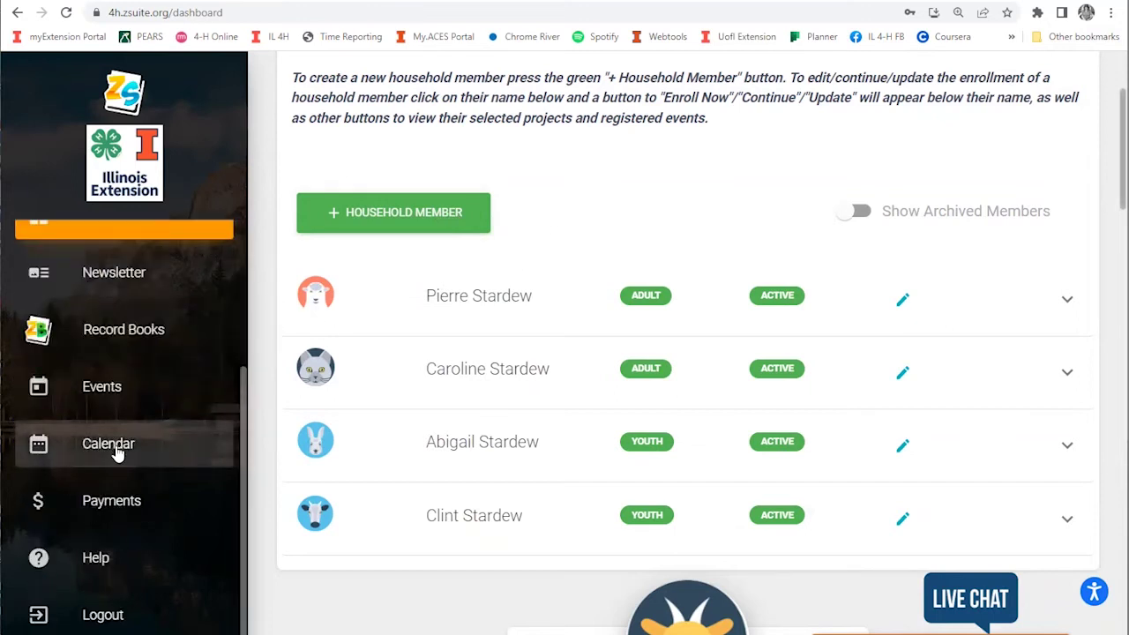
Step: Open the Calendar and preview the Oct 15 Illinois 4-H Junior Leadership Conference details
{"action": "left_click", "coordinate": [117, 453]}
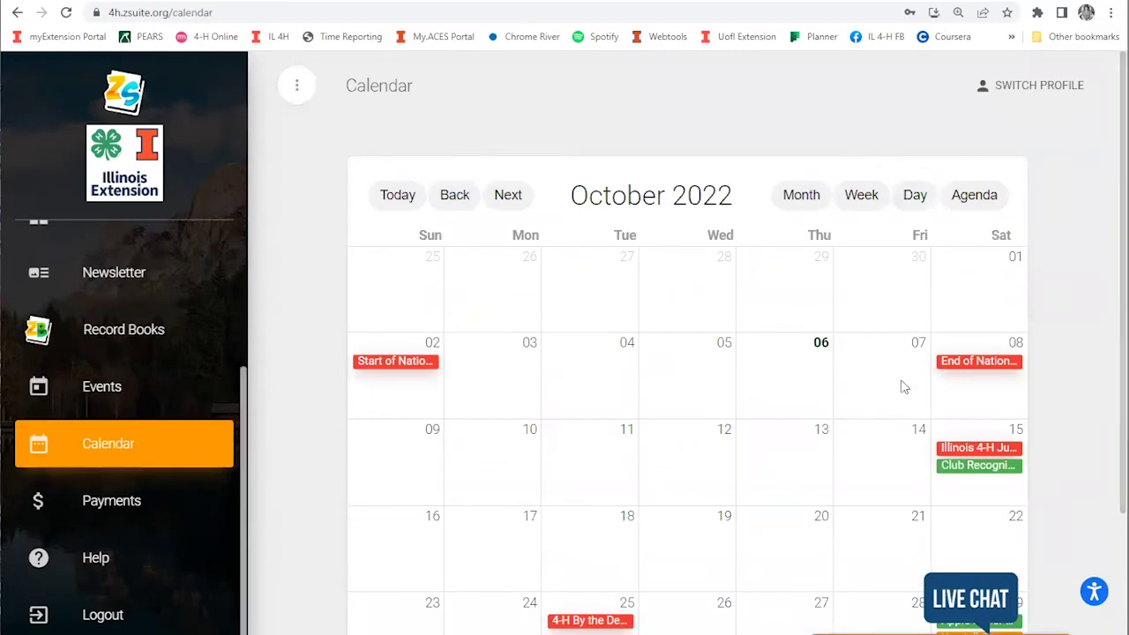
{"action": "left_click", "coordinate": [974, 447]}
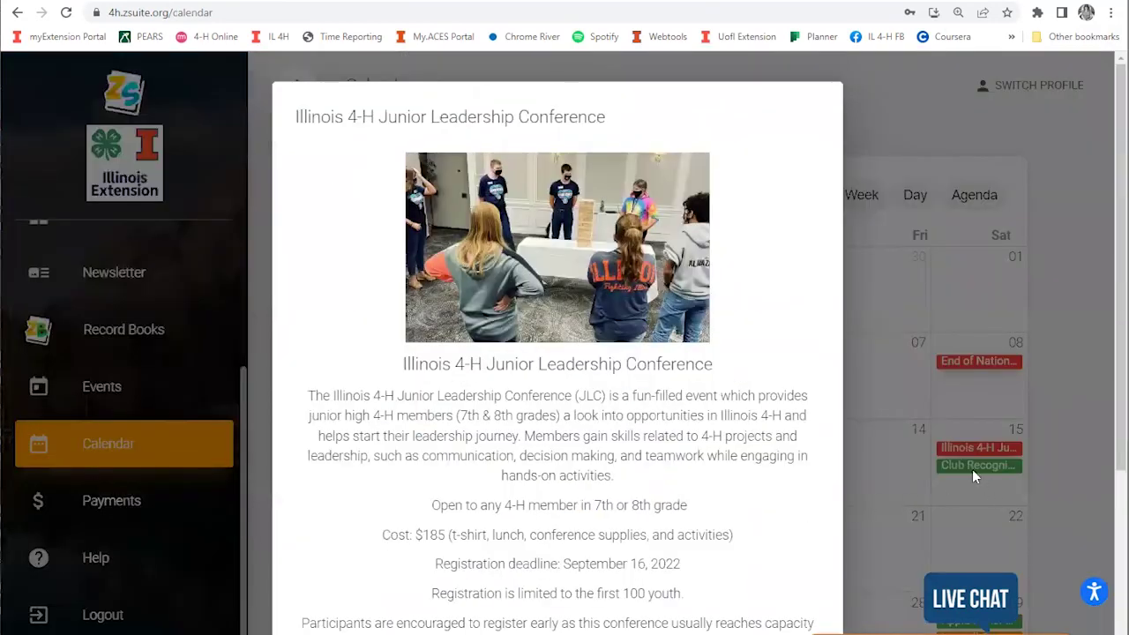
{"action": "scroll", "coordinate": [779, 585], "scroll_direction": "down", "scroll_amount": 1}
{"action": "scroll", "coordinate": [779, 585], "scroll_direction": "down", "scroll_amount": 2}
{"action": "left_click", "coordinate": [794, 600]}
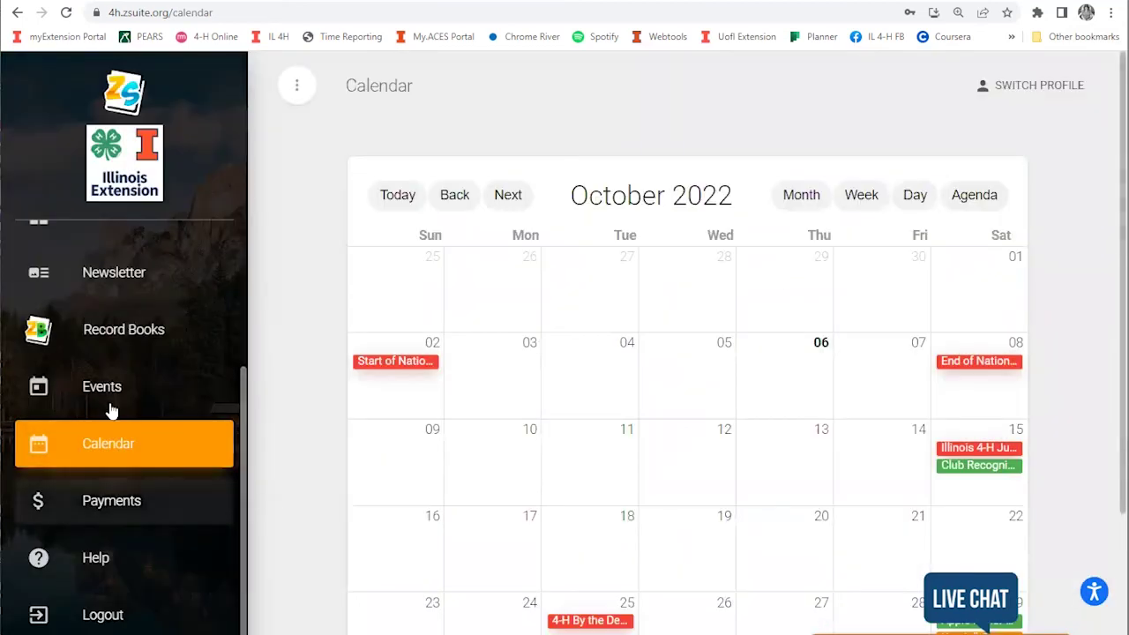
Step: Open the Events list and check the region filter without choosing any region
{"action": "left_click", "coordinate": [99, 390]}
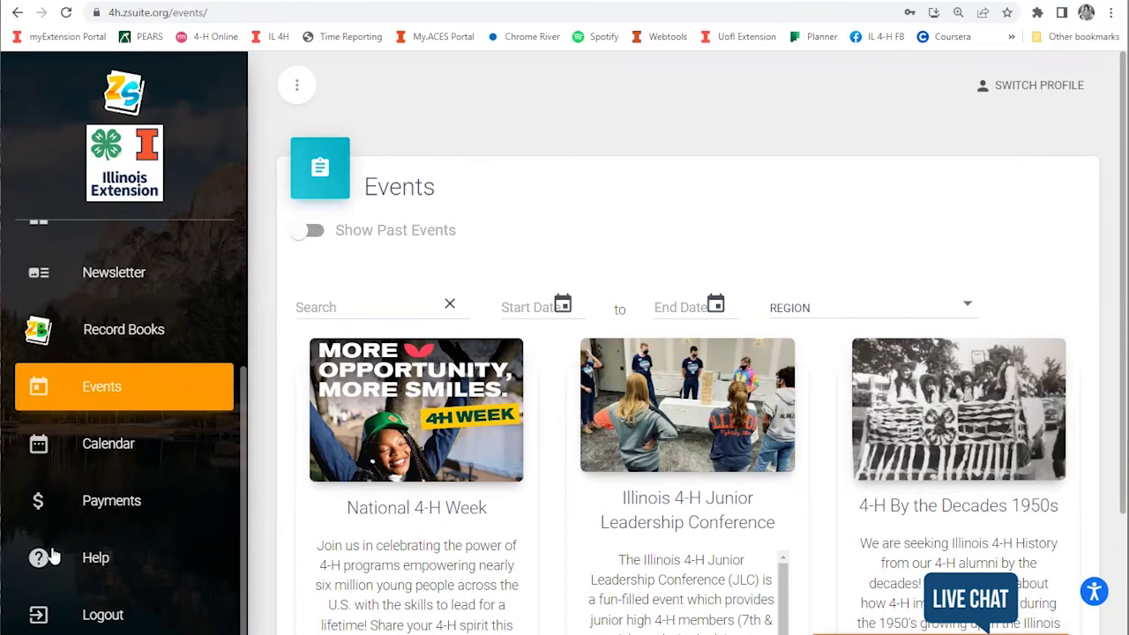
{"action": "scroll", "coordinate": [163, 379], "scroll_direction": "up", "scroll_amount": 2}
{"action": "scroll", "coordinate": [914, 248], "scroll_direction": "down", "scroll_amount": 1}
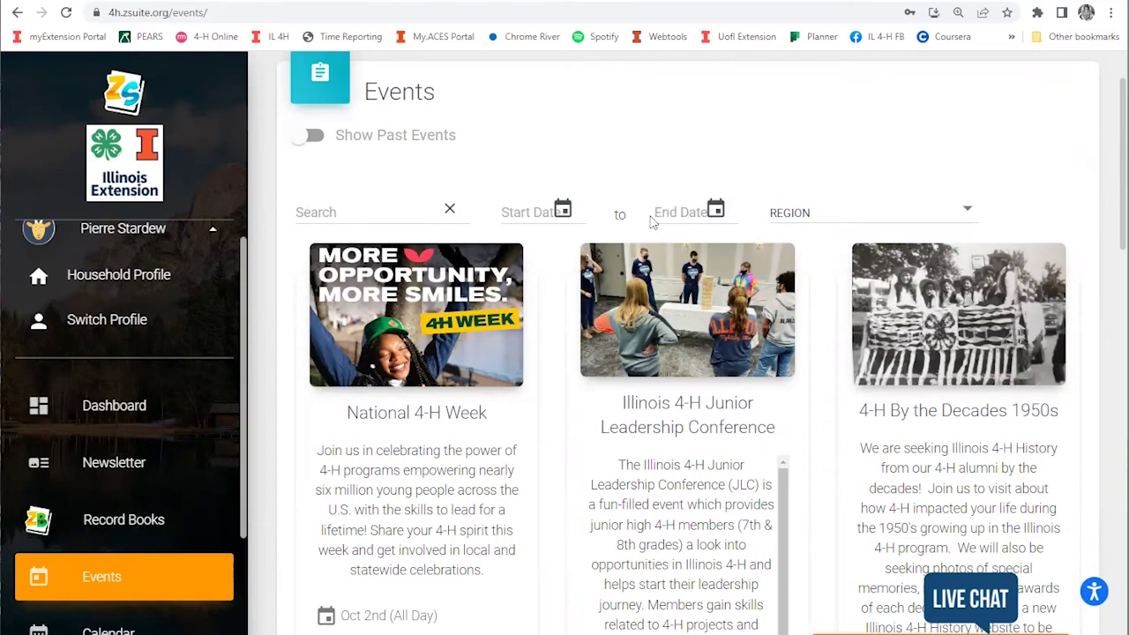
{"action": "left_click", "coordinate": [821, 221]}
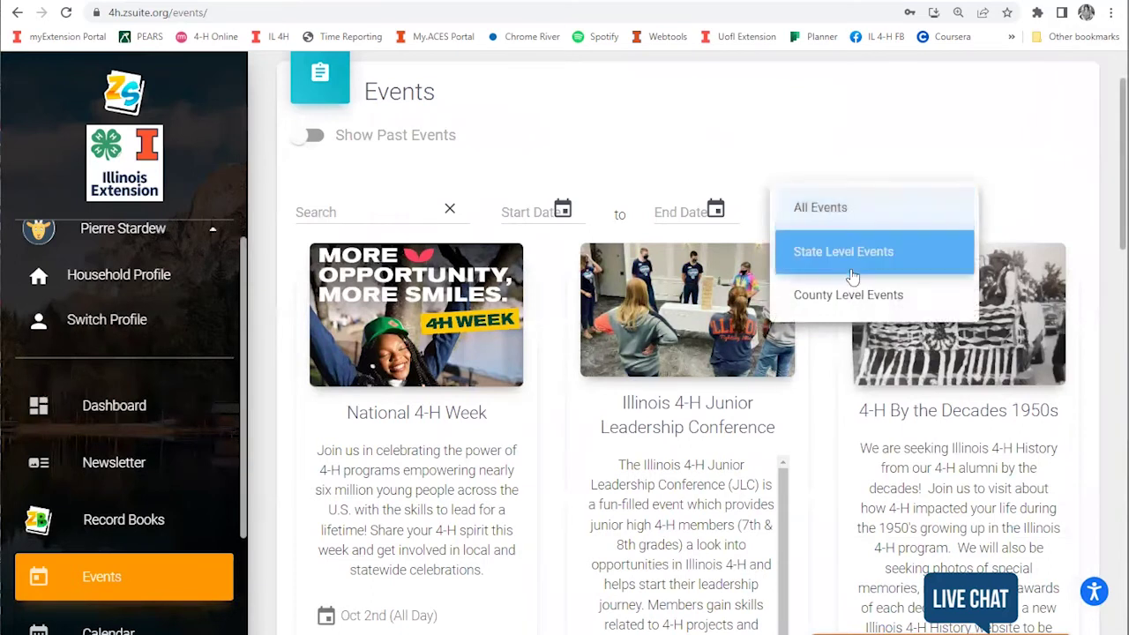
{"action": "left_click", "coordinate": [995, 166]}
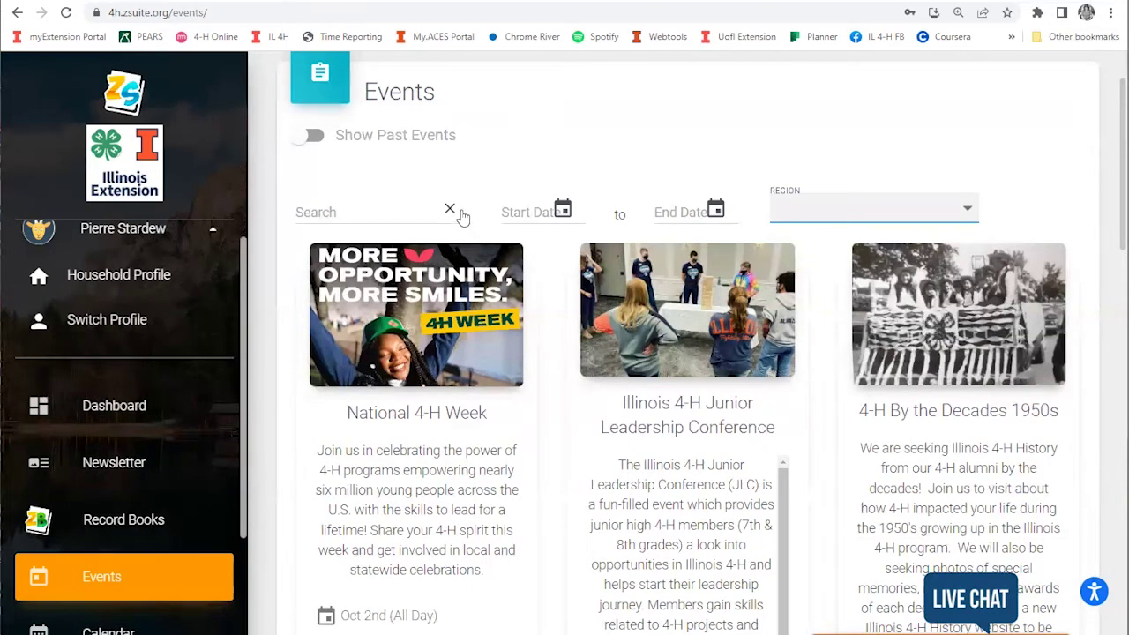
Step: Browse the top of the Events list, starting with National 4-H Week on Oct 2nd
{"action": "scroll", "coordinate": [900, 277], "scroll_direction": "down", "scroll_amount": 2}
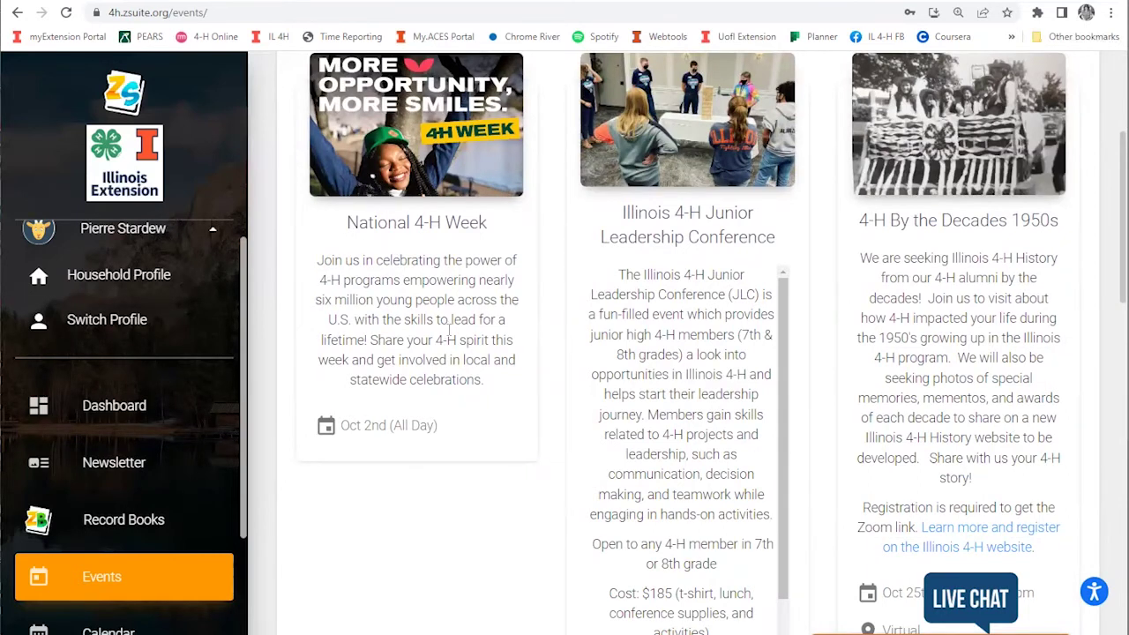
{"action": "scroll", "coordinate": [454, 298], "scroll_direction": "up", "scroll_amount": 1}
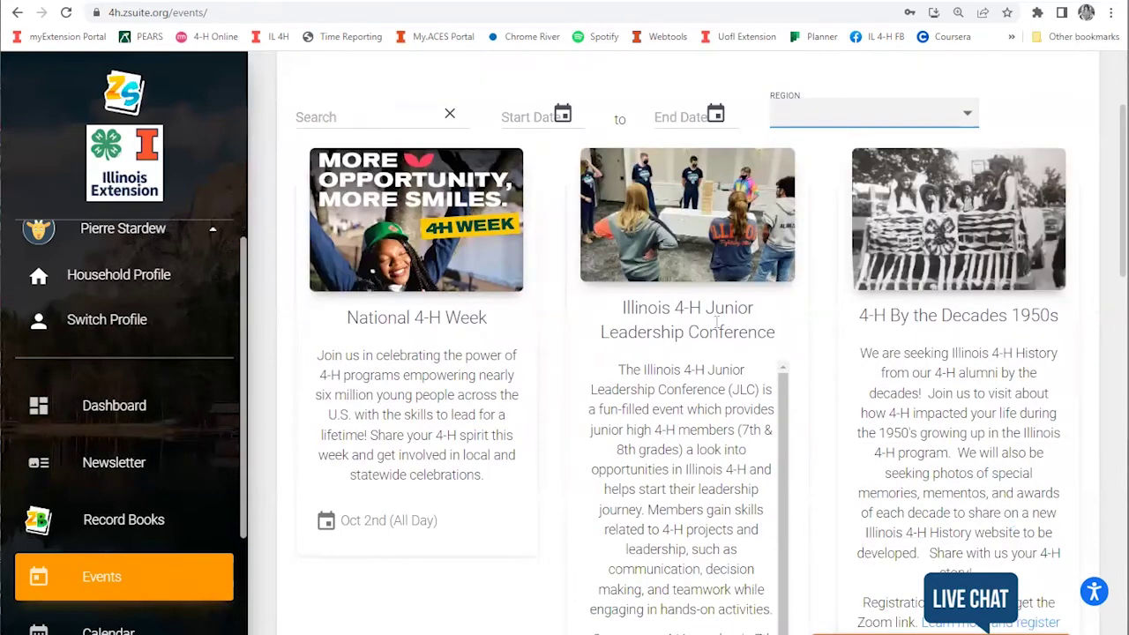
{"action": "scroll", "coordinate": [841, 200], "scroll_direction": "down", "scroll_amount": 2}
{"action": "scroll", "coordinate": [903, 228], "scroll_direction": "up", "scroll_amount": 1}
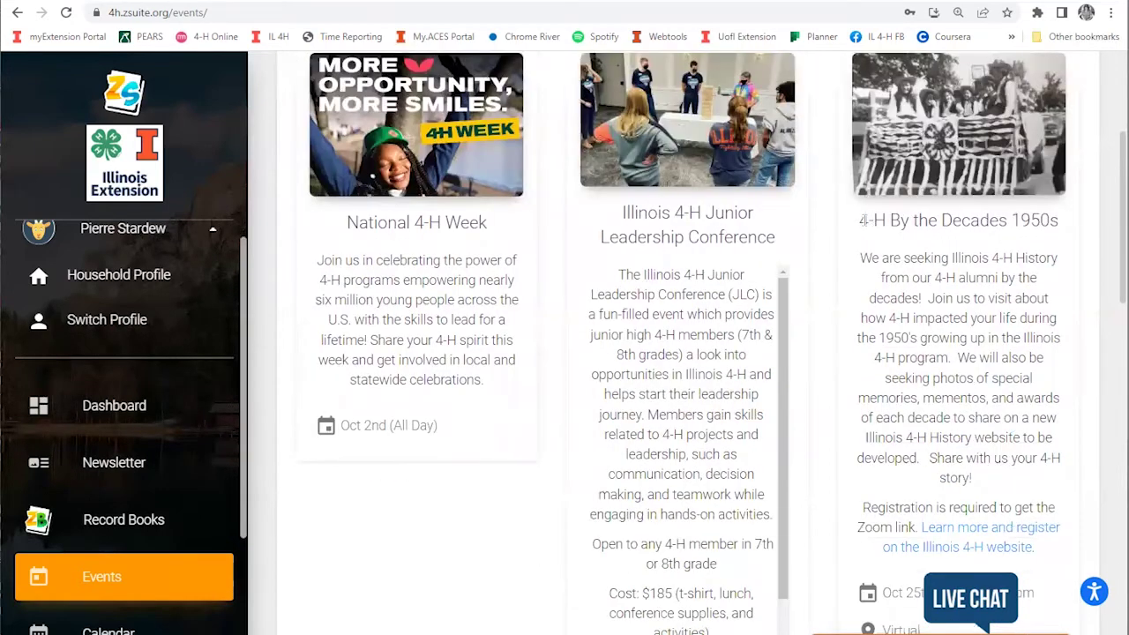
{"action": "left_click_drag", "start_coordinate": [862, 221], "coordinate": [1034, 358]}
{"action": "left_click", "coordinate": [971, 449]}
Step: Find the Kendall County Pumpkin Carving Contest: Oct 29th, $5.00, 30 club member seats remaining
{"action": "scroll", "coordinate": [970, 448], "scroll_direction": "down", "scroll_amount": 1}
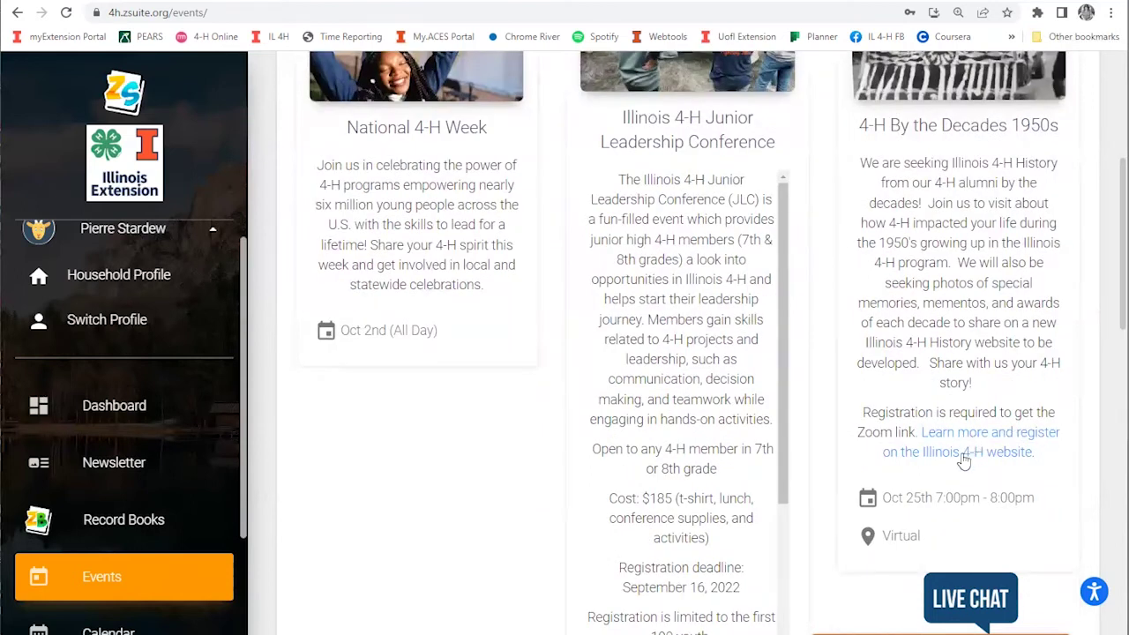
{"action": "scroll", "coordinate": [937, 234], "scroll_direction": "down", "scroll_amount": 1}
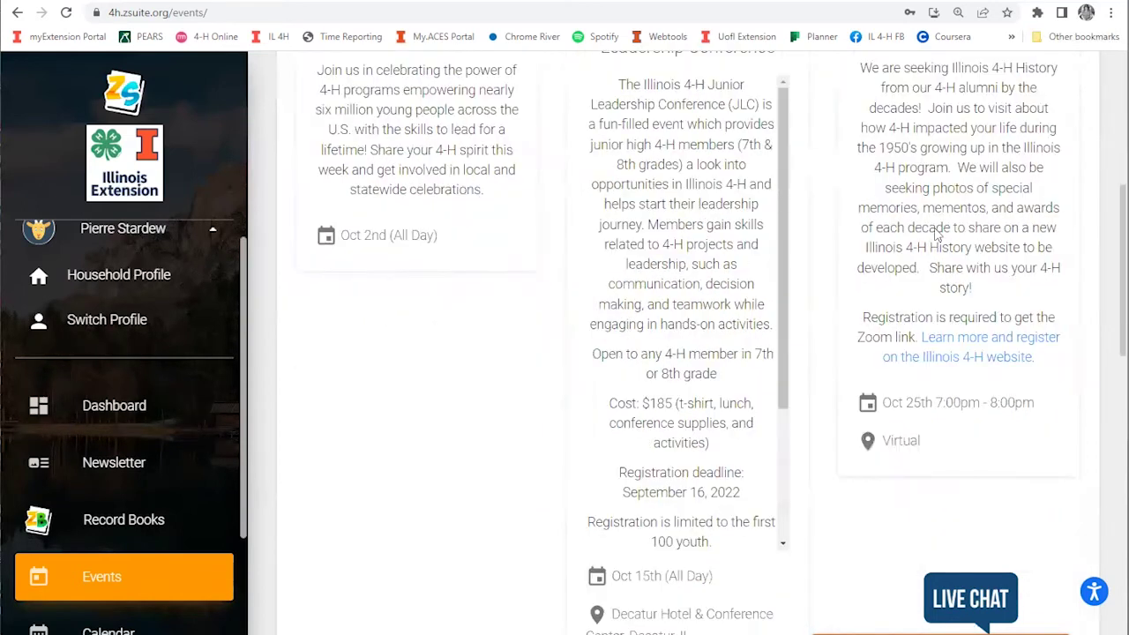
{"action": "scroll", "coordinate": [937, 234], "scroll_direction": "down", "scroll_amount": 7}
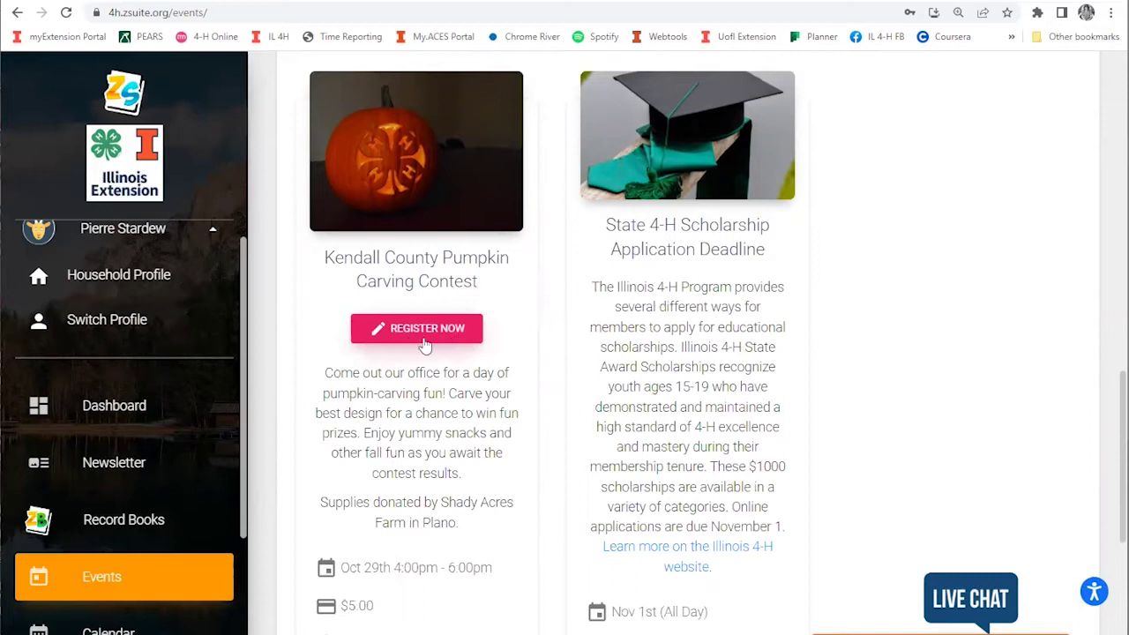
{"action": "scroll", "coordinate": [433, 362], "scroll_direction": "down", "scroll_amount": 1}
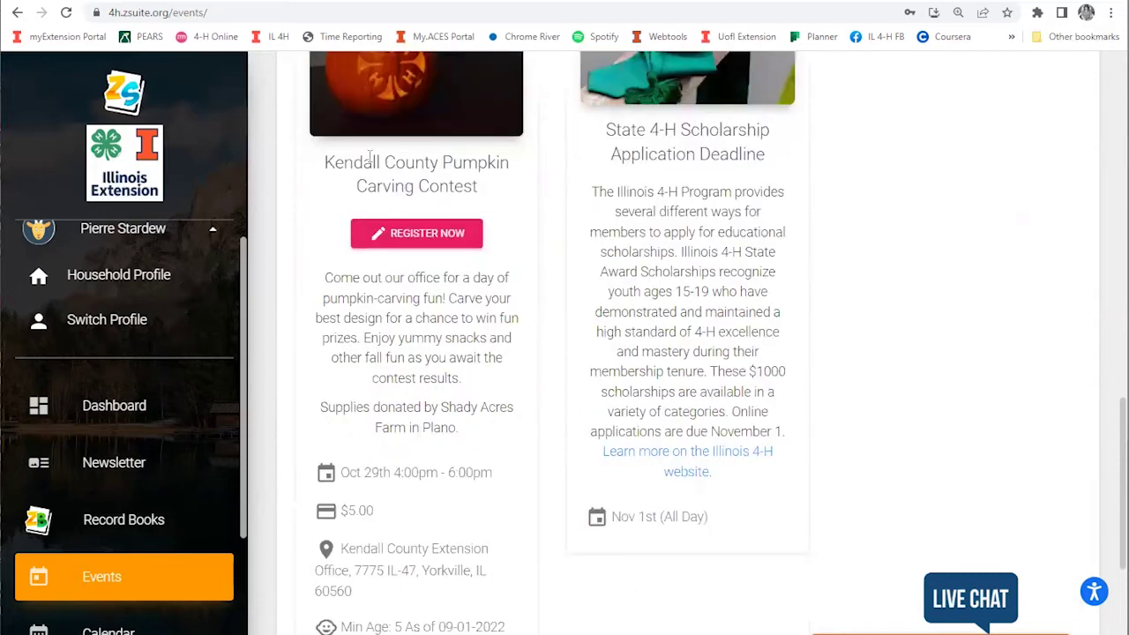
{"action": "scroll", "coordinate": [370, 156], "scroll_direction": "up", "scroll_amount": 1}
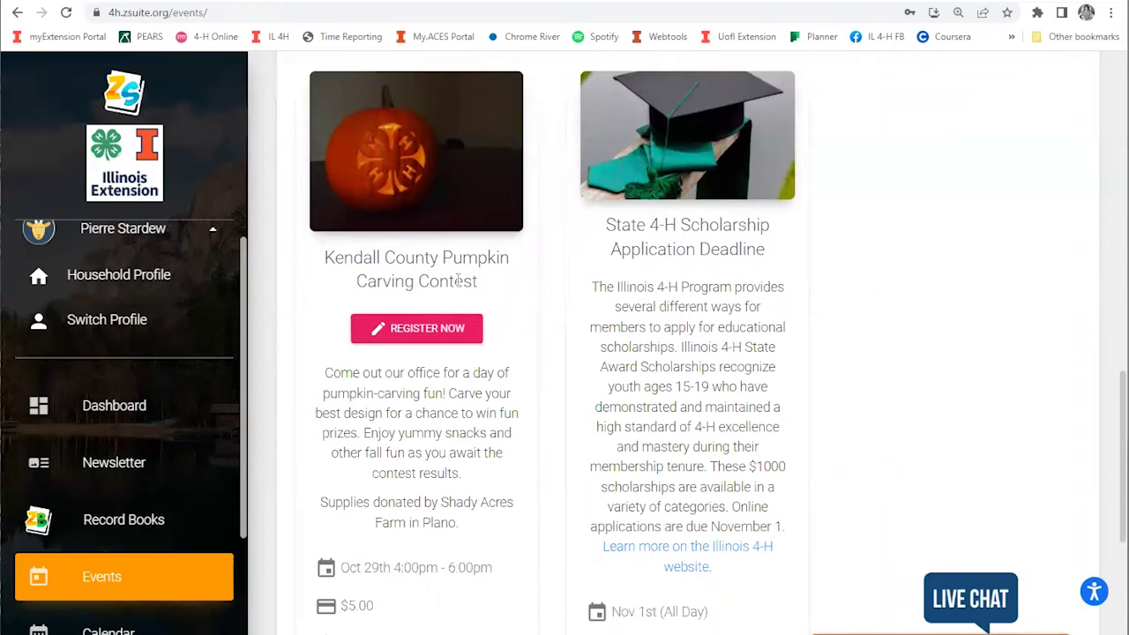
{"action": "scroll", "coordinate": [375, 394], "scroll_direction": "down", "scroll_amount": 1}
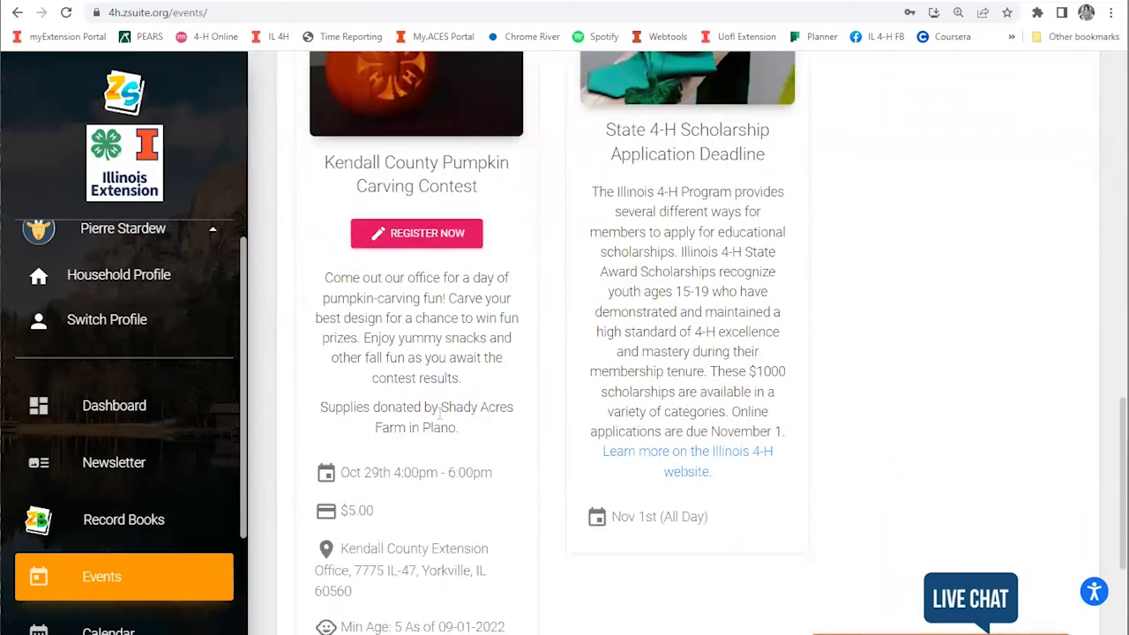
{"action": "scroll", "coordinate": [445, 425], "scroll_direction": "down", "scroll_amount": 1}
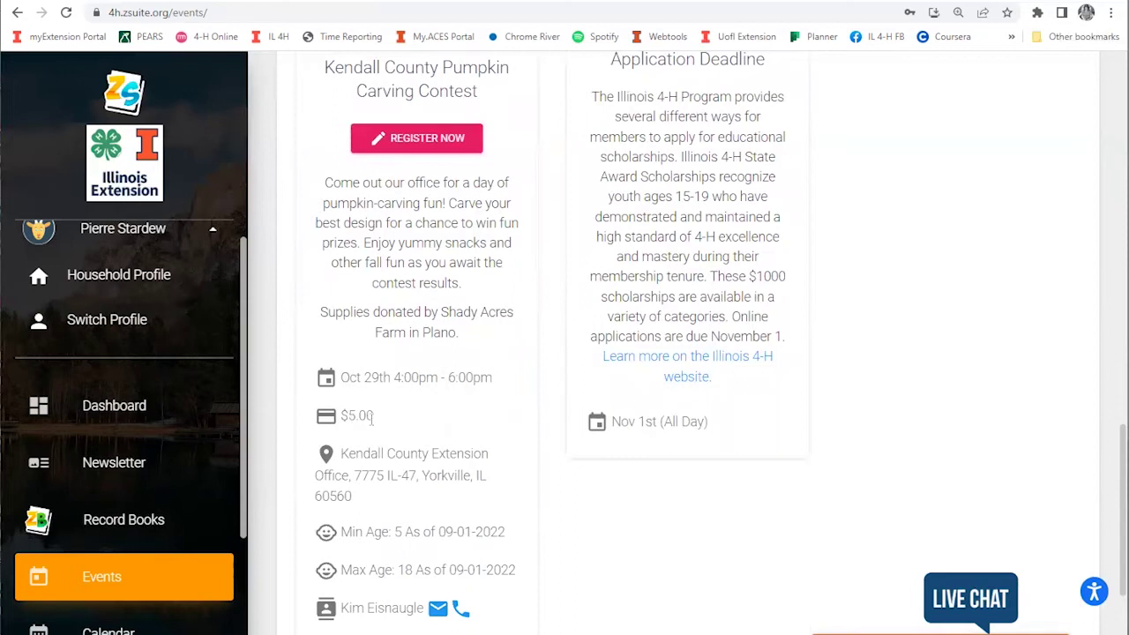
{"action": "scroll", "coordinate": [385, 429], "scroll_direction": "down", "scroll_amount": 1}
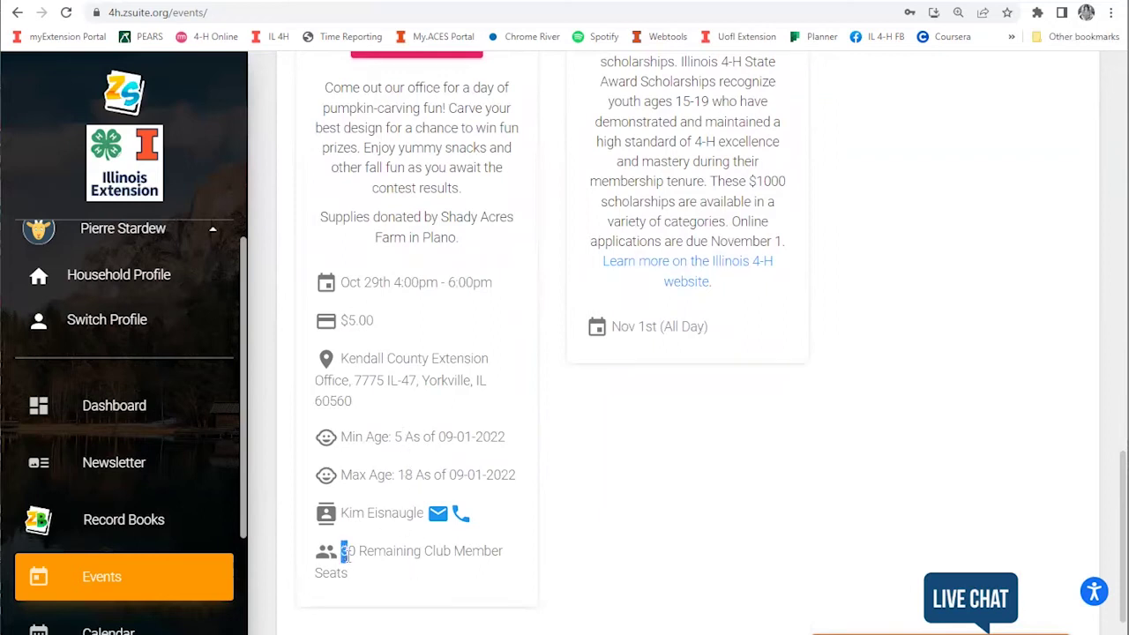
{"action": "left_click_drag", "start_coordinate": [342, 552], "coordinate": [371, 578]}
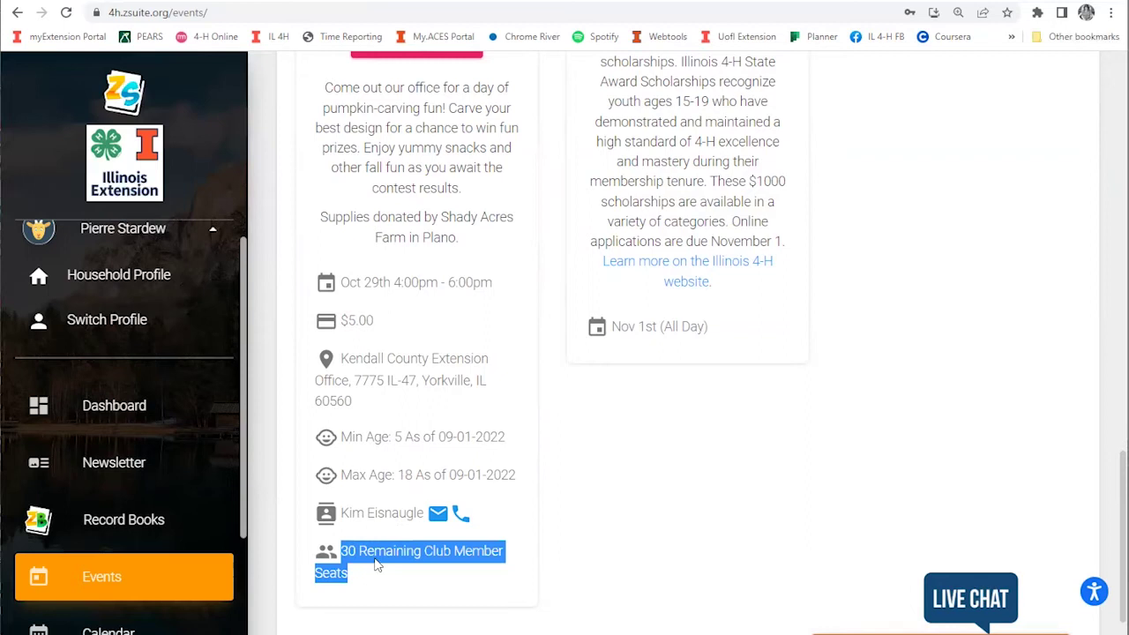
{"action": "left_click", "coordinate": [380, 553]}
{"action": "scroll", "coordinate": [429, 491], "scroll_direction": "up", "scroll_amount": 2}
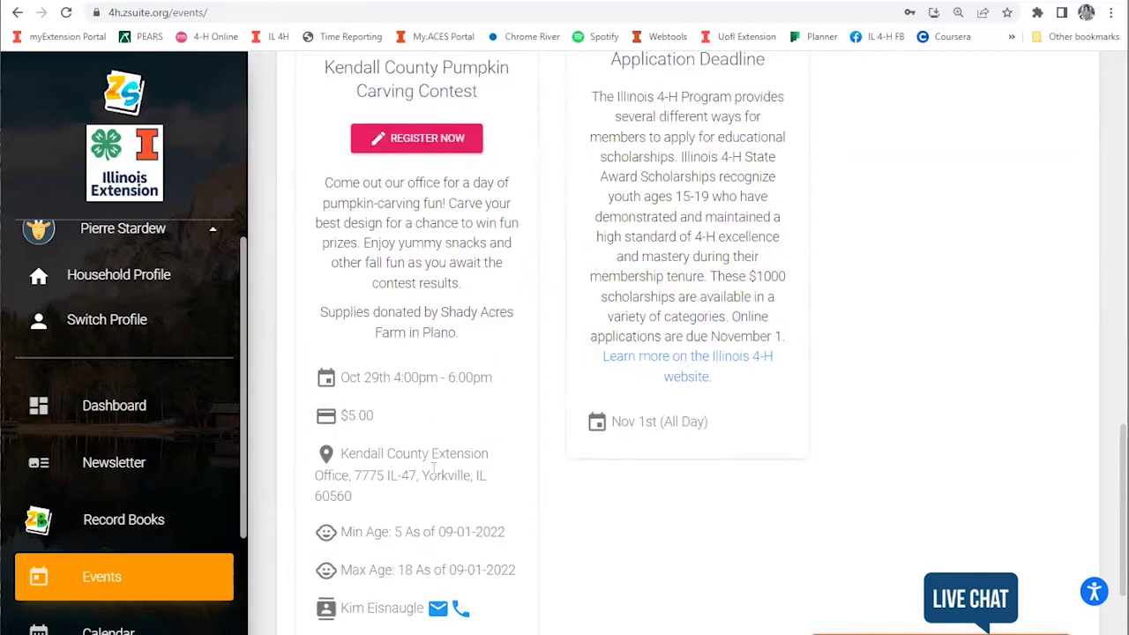
{"action": "scroll", "coordinate": [451, 299], "scroll_direction": "up", "scroll_amount": 2}
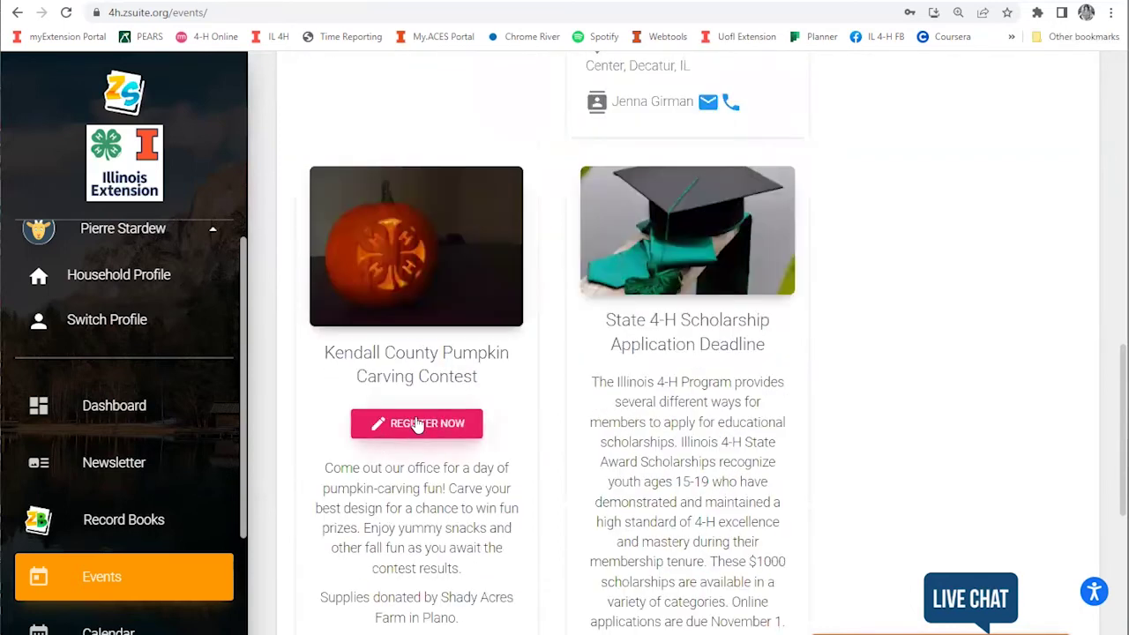
{"action": "scroll", "coordinate": [388, 285], "scroll_direction": "down", "scroll_amount": 1}
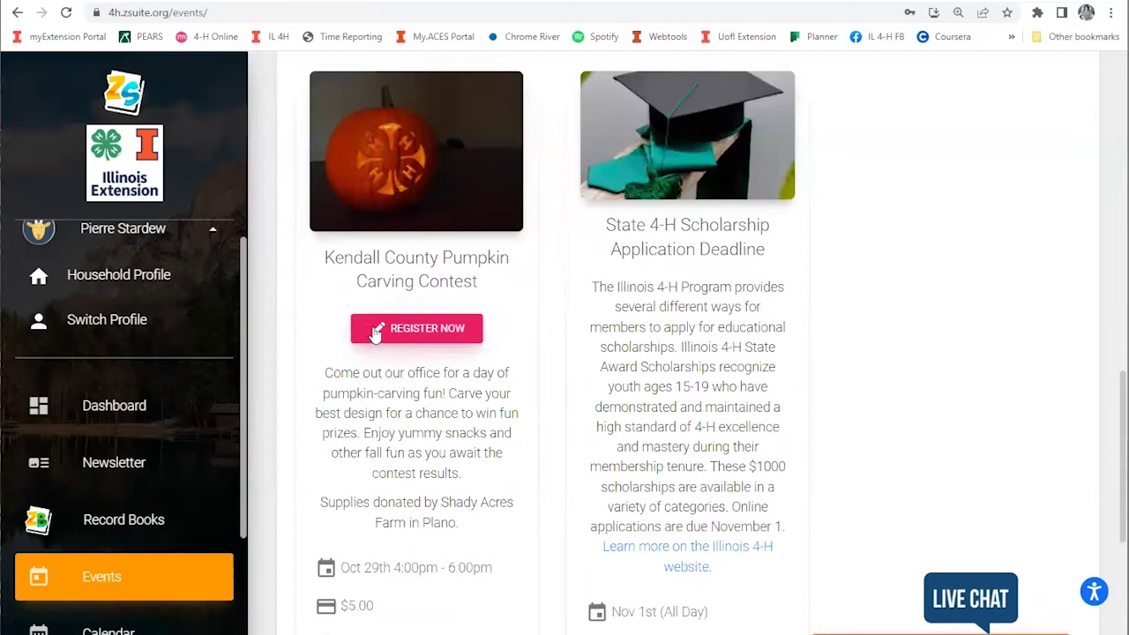
Step: Start the Pumpkin Carving Contest registration and open the first eligible youth member's form
{"action": "left_click", "coordinate": [405, 332]}
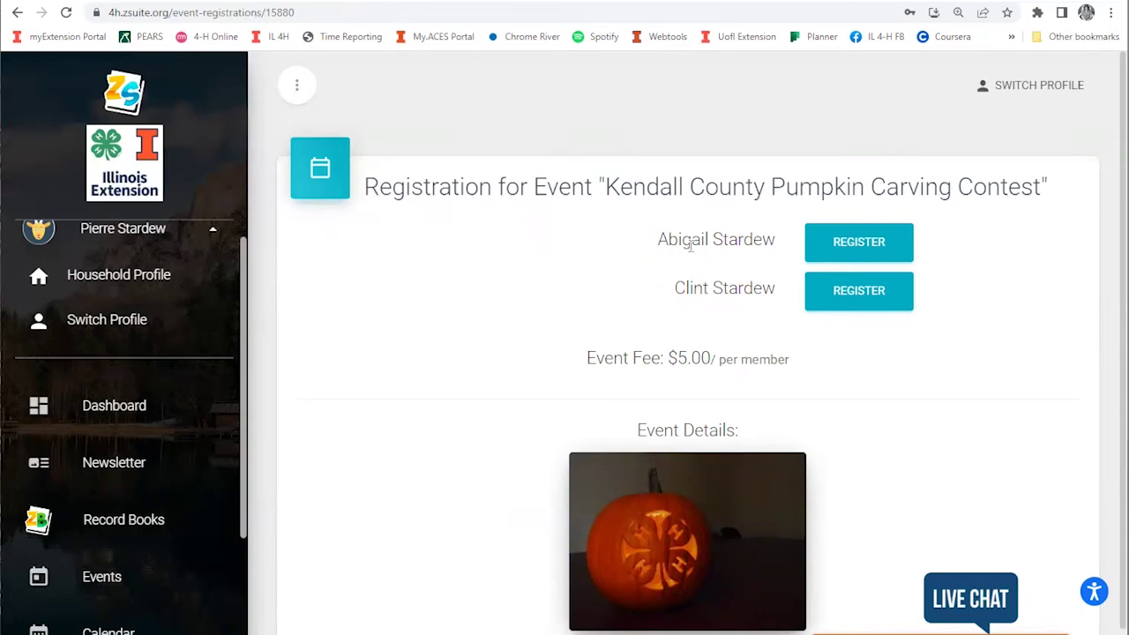
{"action": "left_click_drag", "start_coordinate": [657, 245], "coordinate": [780, 300]}
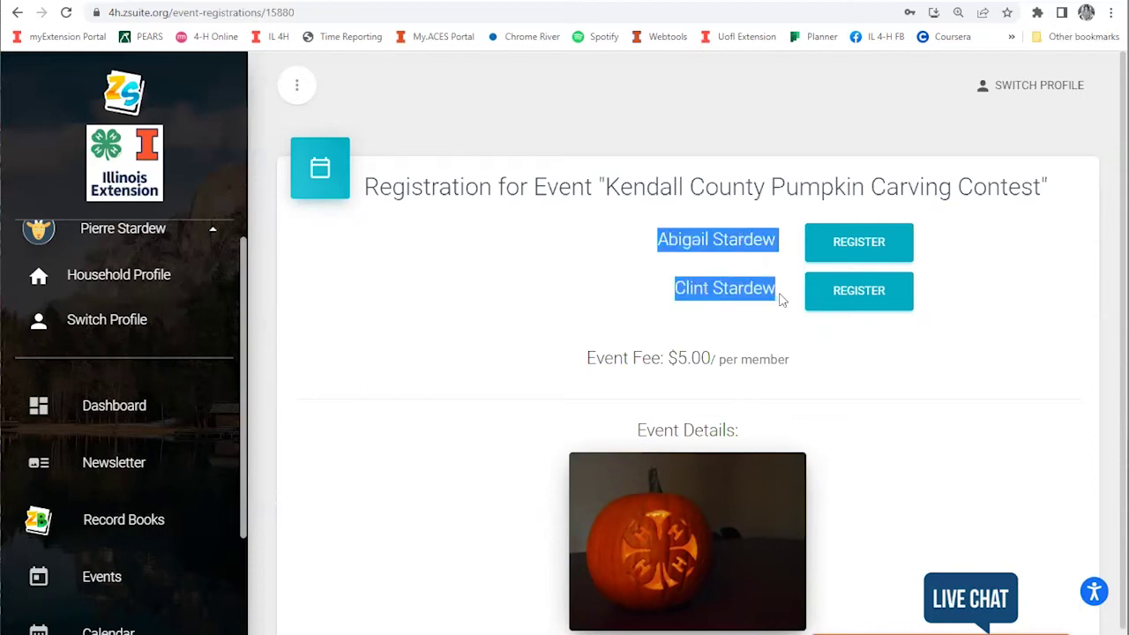
{"action": "left_click", "coordinate": [713, 273]}
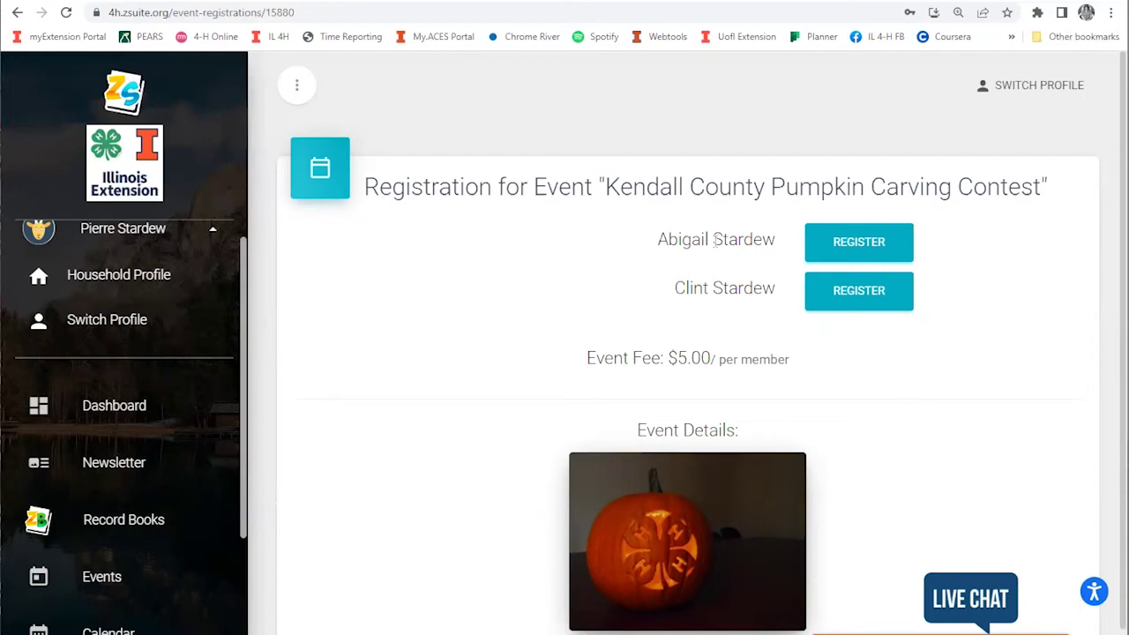
{"action": "left_click", "coordinate": [854, 248]}
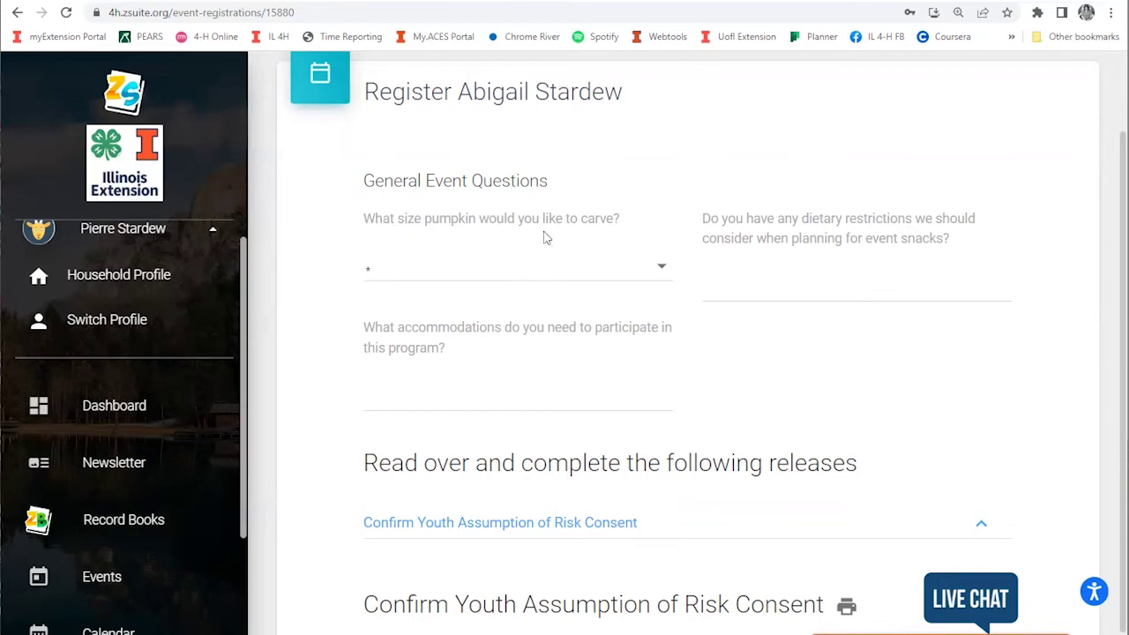
Step: Choose a Medium pumpkin for the first youth and save to register another participant
{"action": "left_click", "coordinate": [642, 277]}
{"action": "left_click", "coordinate": [435, 319]}
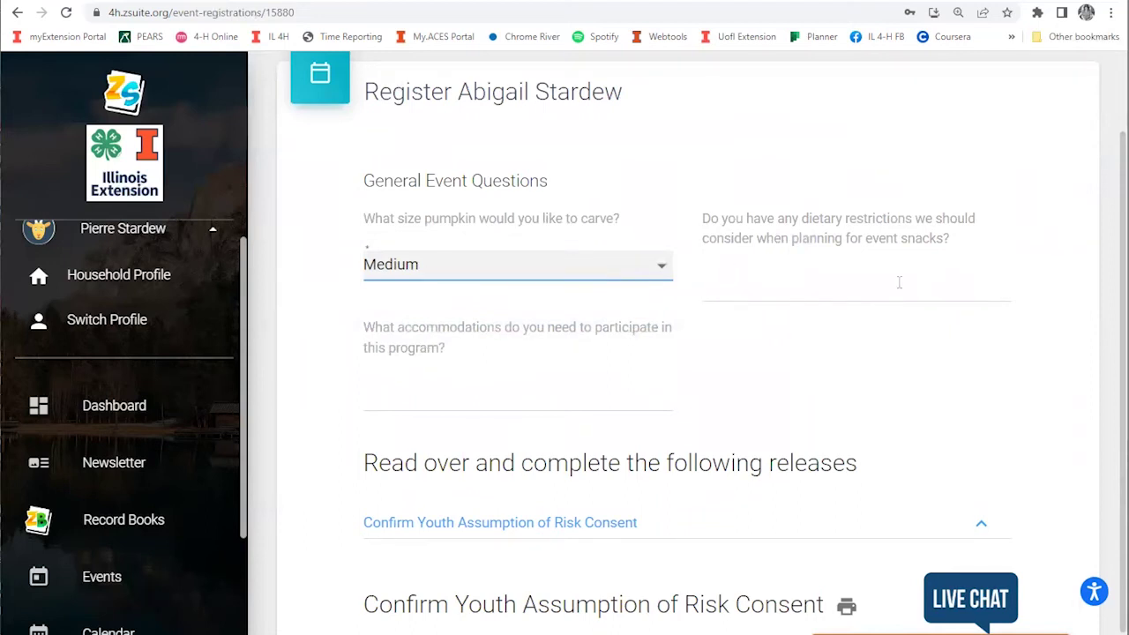
{"action": "scroll", "coordinate": [935, 270], "scroll_direction": "down", "scroll_amount": 2}
{"action": "scroll", "coordinate": [442, 147], "scroll_direction": "down", "scroll_amount": 2}
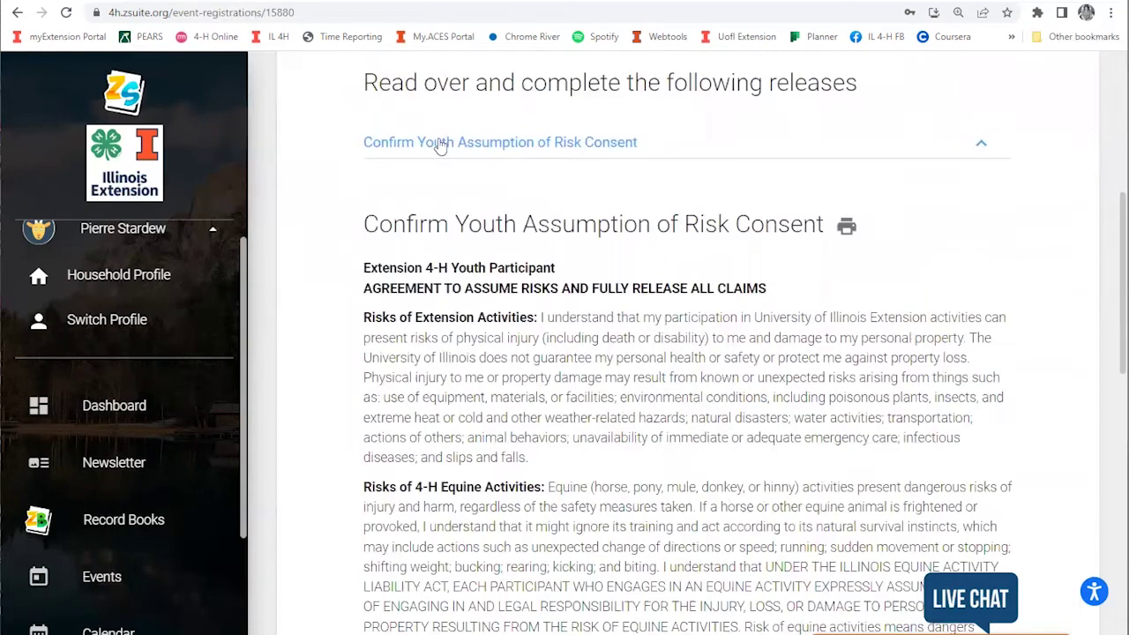
{"action": "scroll", "coordinate": [925, 166], "scroll_direction": "down", "scroll_amount": 7}
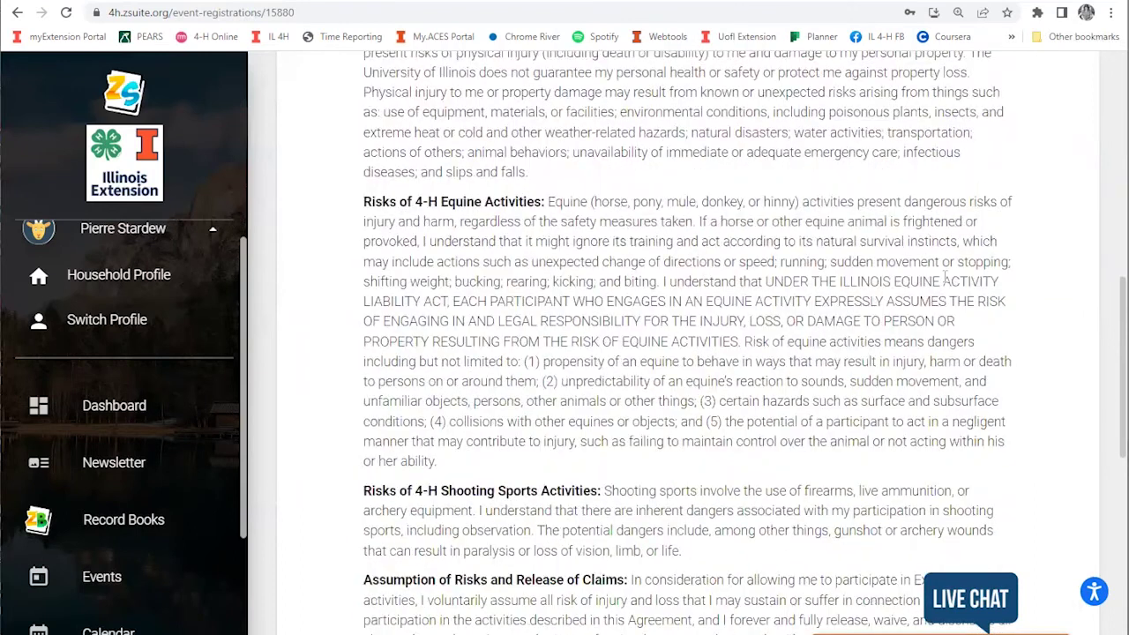
{"action": "scroll", "coordinate": [477, 400], "scroll_direction": "down", "scroll_amount": 3}
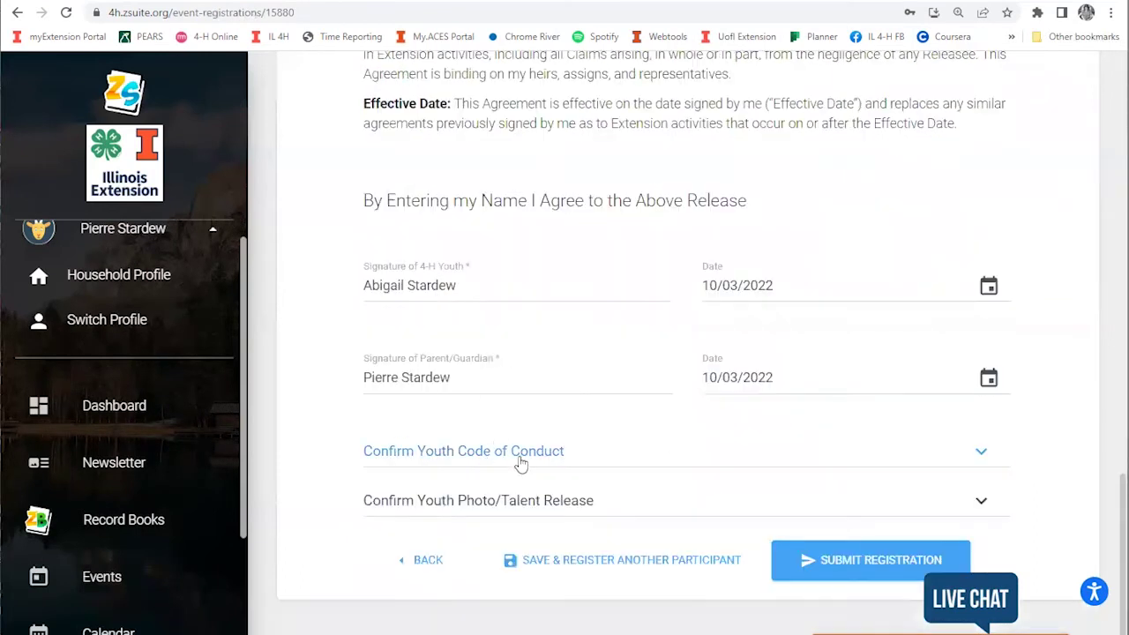
{"action": "scroll", "coordinate": [820, 287], "scroll_direction": "down", "scroll_amount": 1}
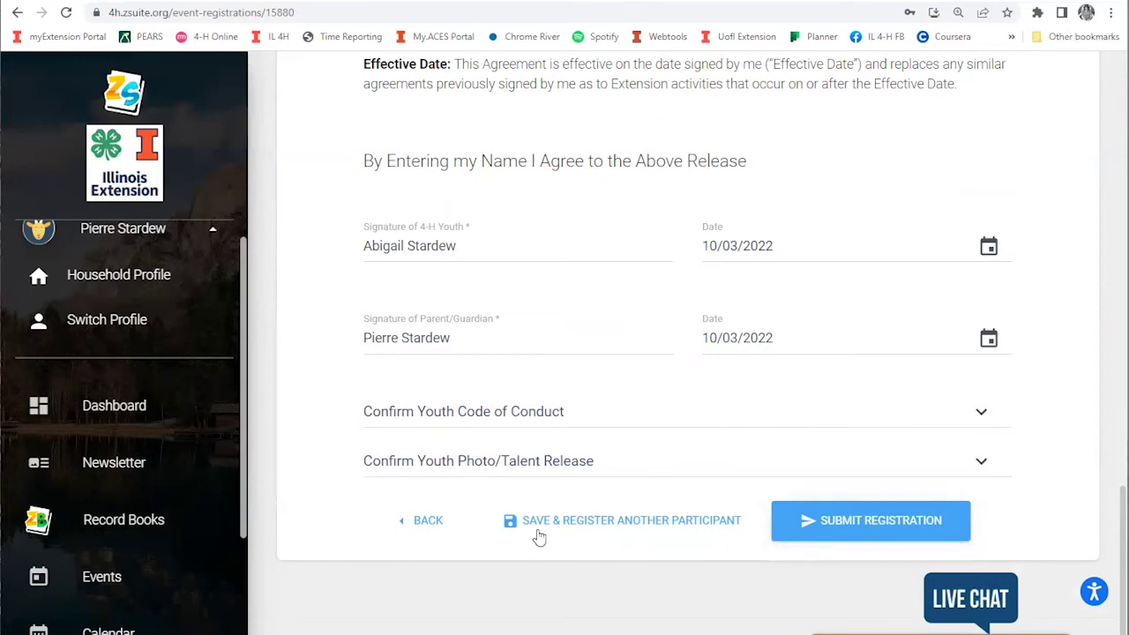
{"action": "left_click", "coordinate": [588, 522]}
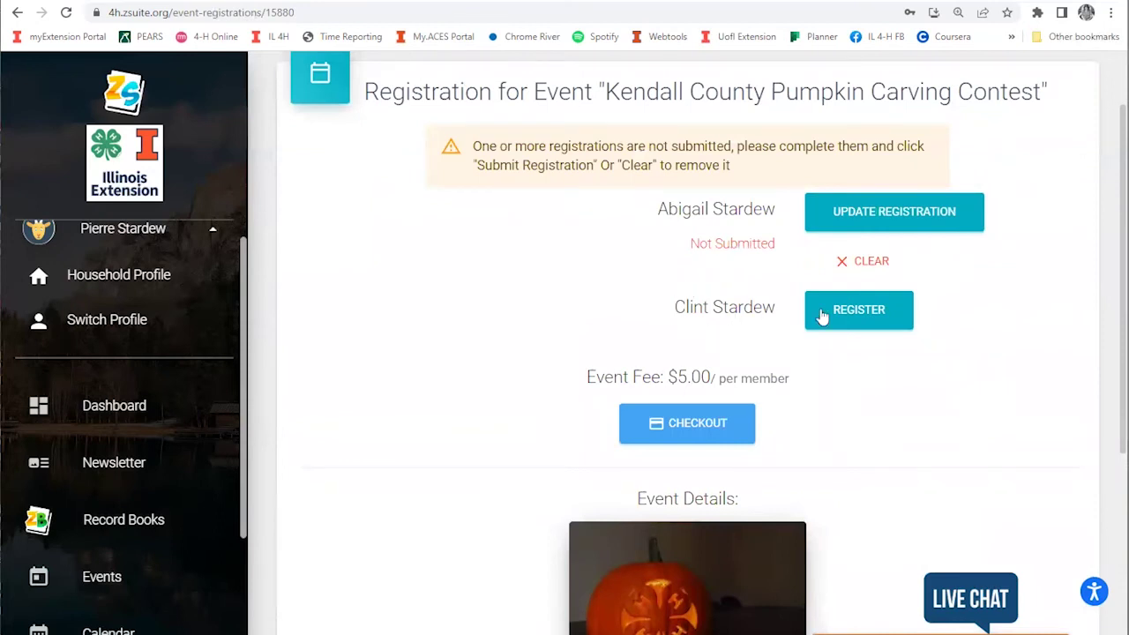
Step: Register the second youth with a Large pumpkin and 'Gluten free' dietary note, then submit
{"action": "left_click", "coordinate": [862, 314]}
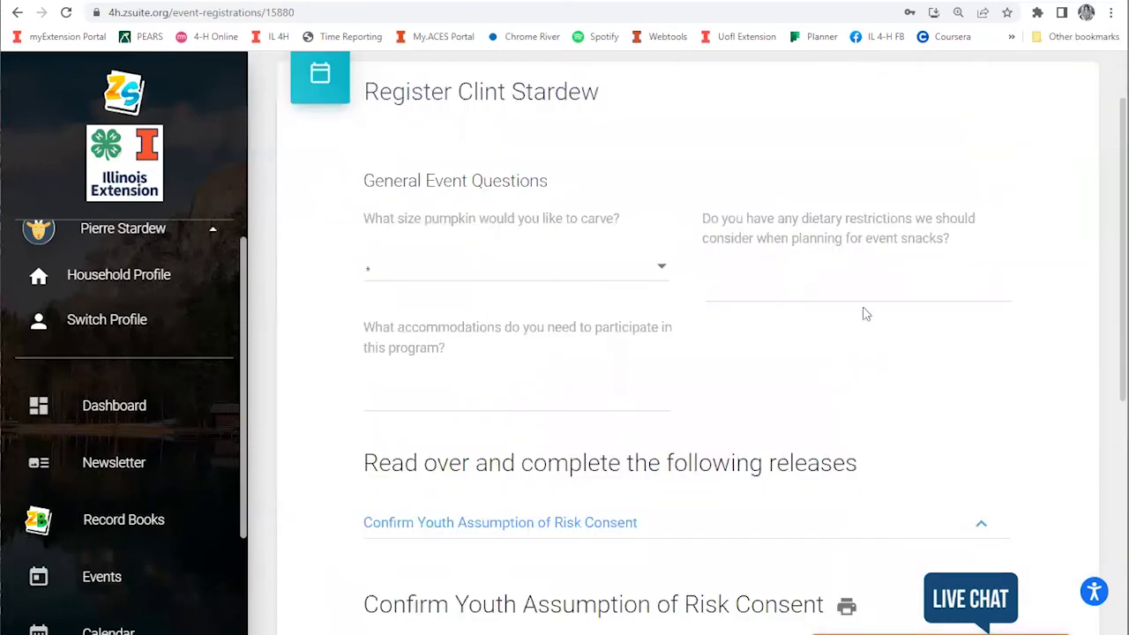
{"action": "left_click", "coordinate": [647, 274]}
{"action": "left_click", "coordinate": [460, 360]}
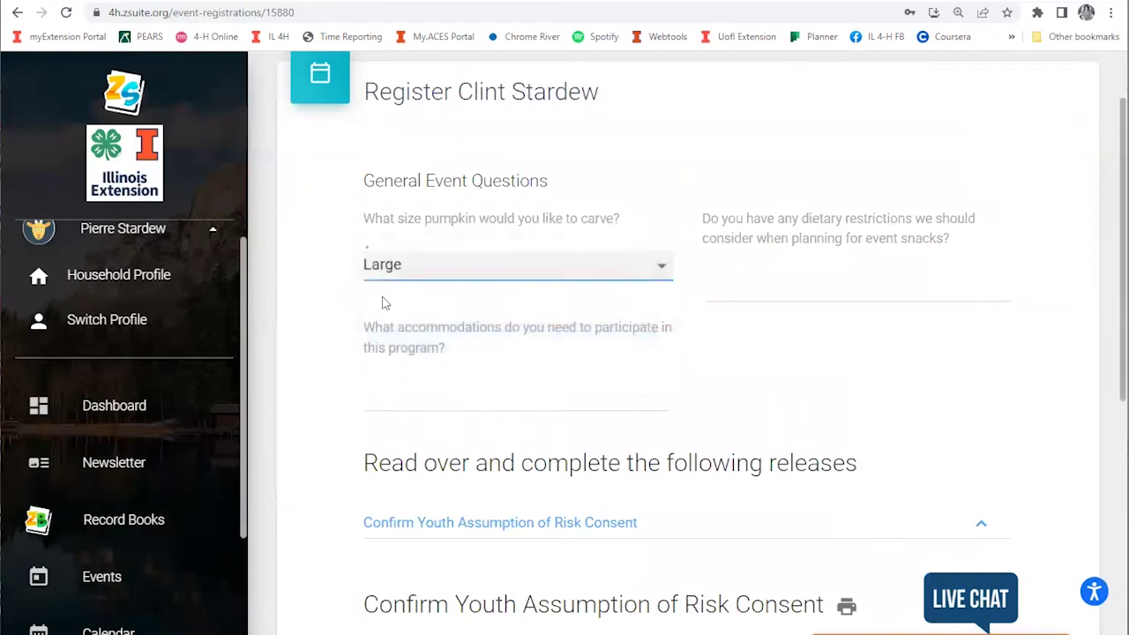
{"action": "left_click", "coordinate": [772, 290]}
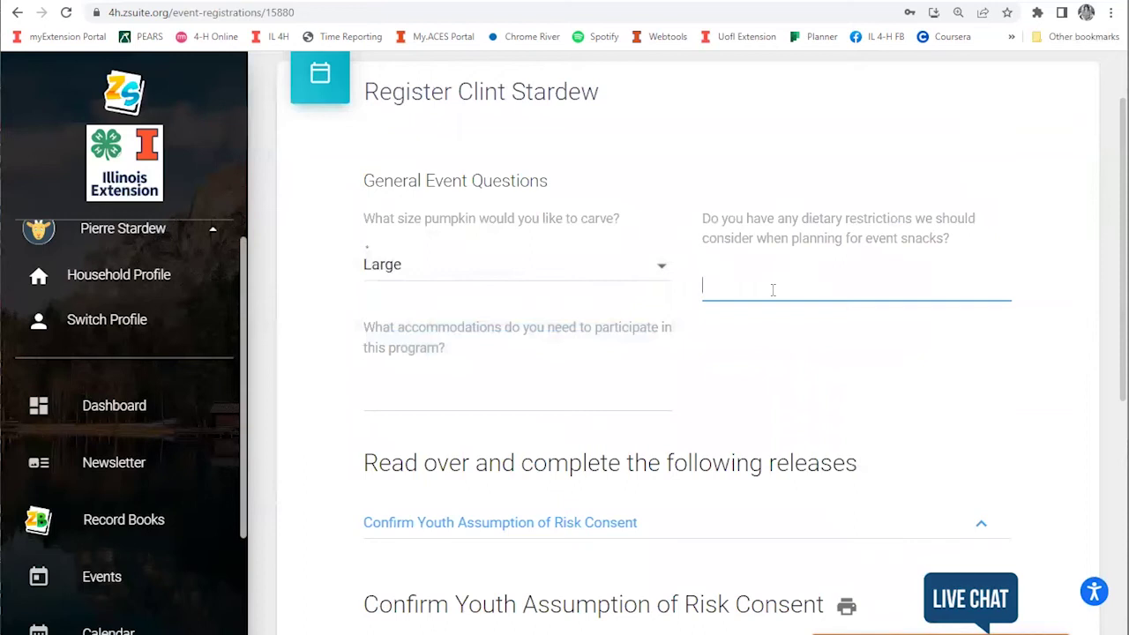
{"action": "type", "text": "Gluten free"}
{"action": "left_click", "coordinate": [790, 400]}
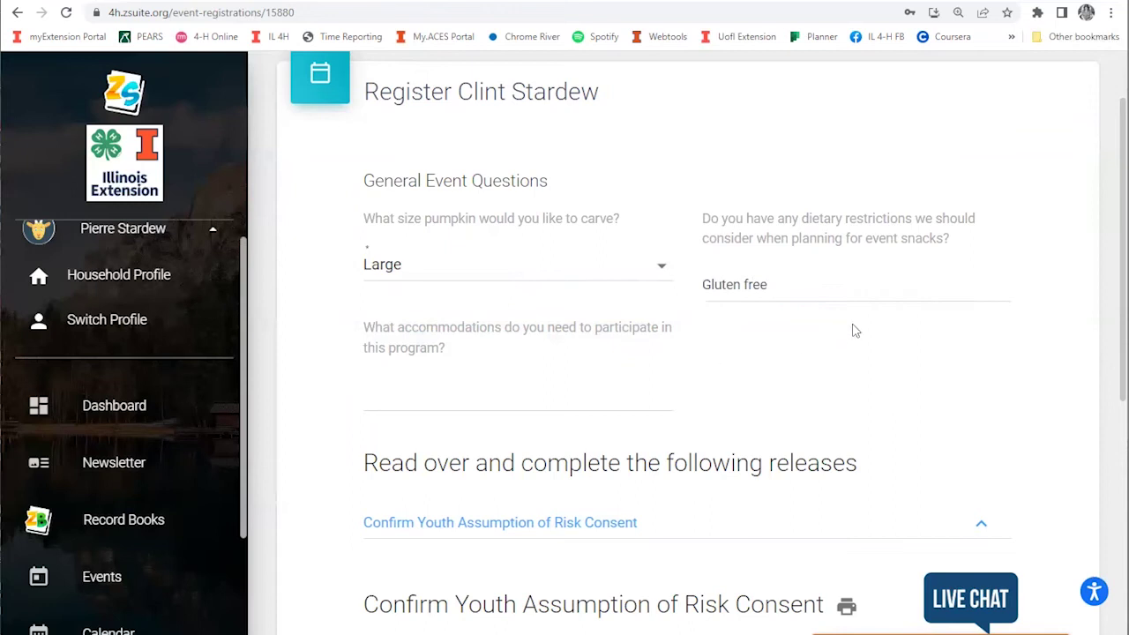
{"action": "scroll", "coordinate": [856, 329], "scroll_direction": "down", "scroll_amount": 2}
{"action": "scroll", "coordinate": [856, 329], "scroll_direction": "down", "scroll_amount": 6}
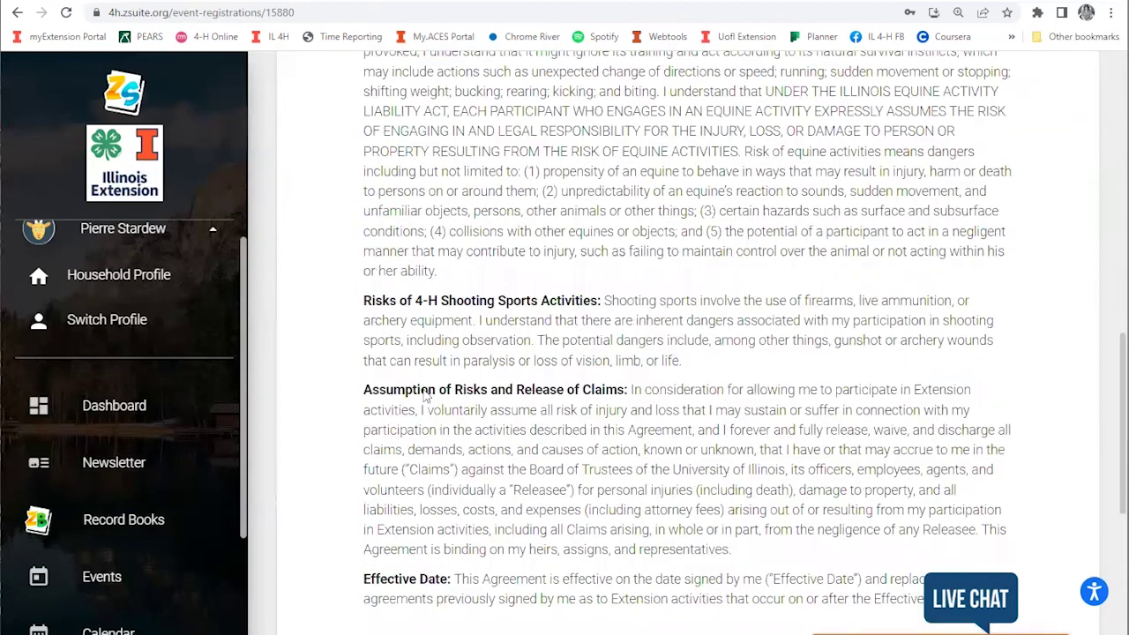
{"action": "scroll", "coordinate": [425, 397], "scroll_direction": "down", "scroll_amount": 6}
{"action": "scroll", "coordinate": [644, 370], "scroll_direction": "down", "scroll_amount": 1}
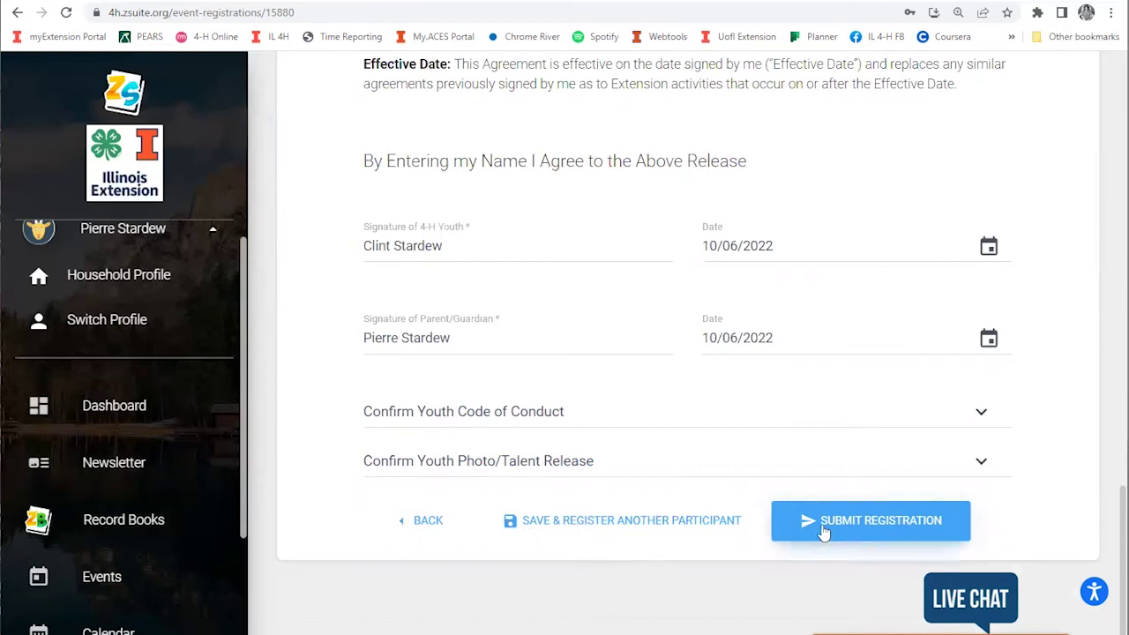
{"action": "left_click", "coordinate": [885, 522]}
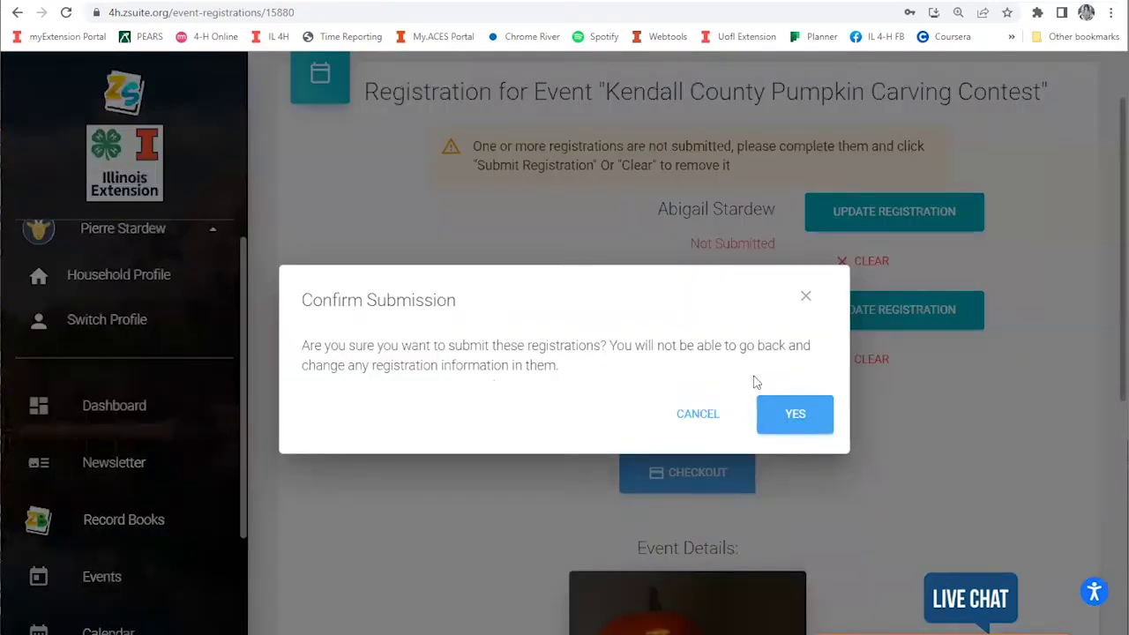
Step: Confirm both registrations and check out the $10.00 total to pay later in person
{"action": "left_click", "coordinate": [794, 414]}
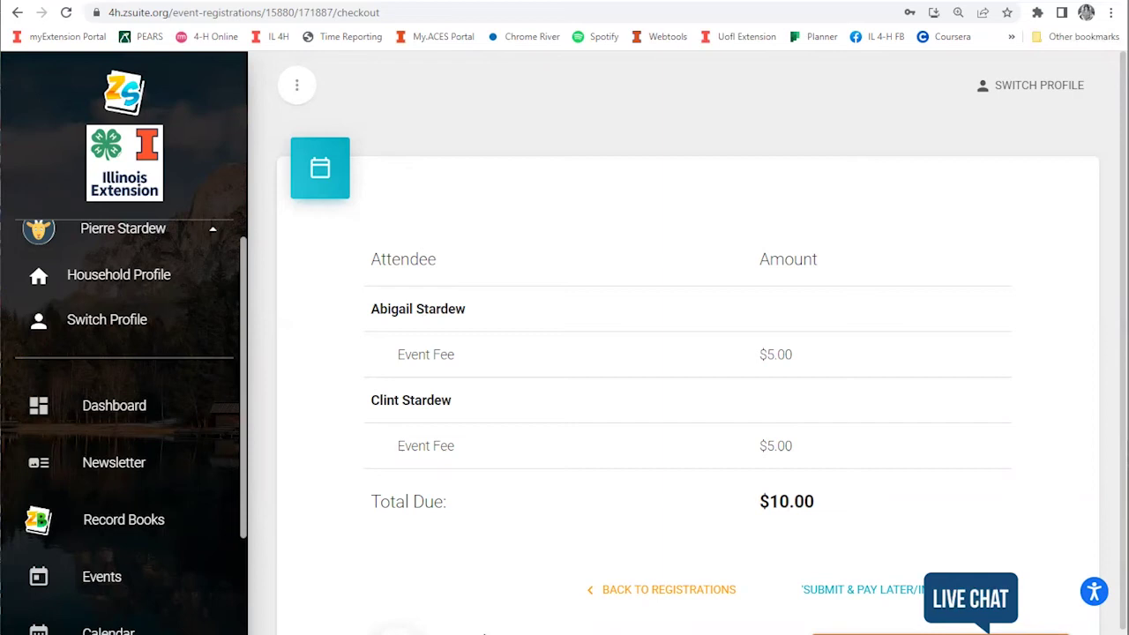
{"action": "scroll", "coordinate": [535, 543], "scroll_direction": "down", "scroll_amount": 2}
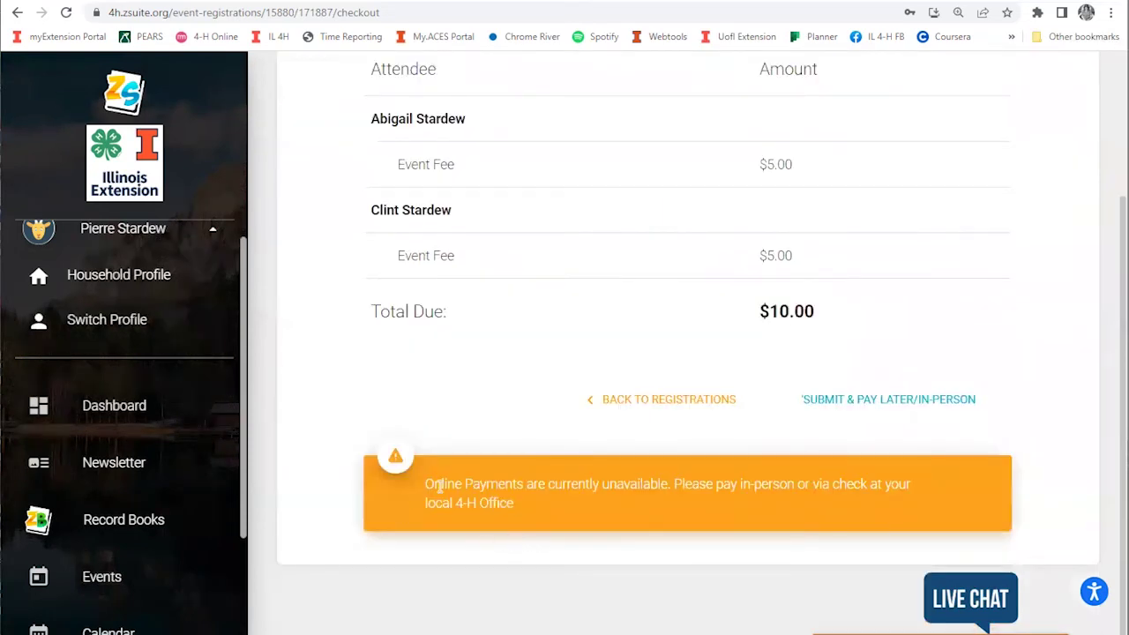
{"action": "left_click_drag", "start_coordinate": [427, 486], "coordinate": [639, 521]}
{"action": "left_click", "coordinate": [553, 495]}
{"action": "scroll", "coordinate": [744, 498], "scroll_direction": "up", "scroll_amount": 1}
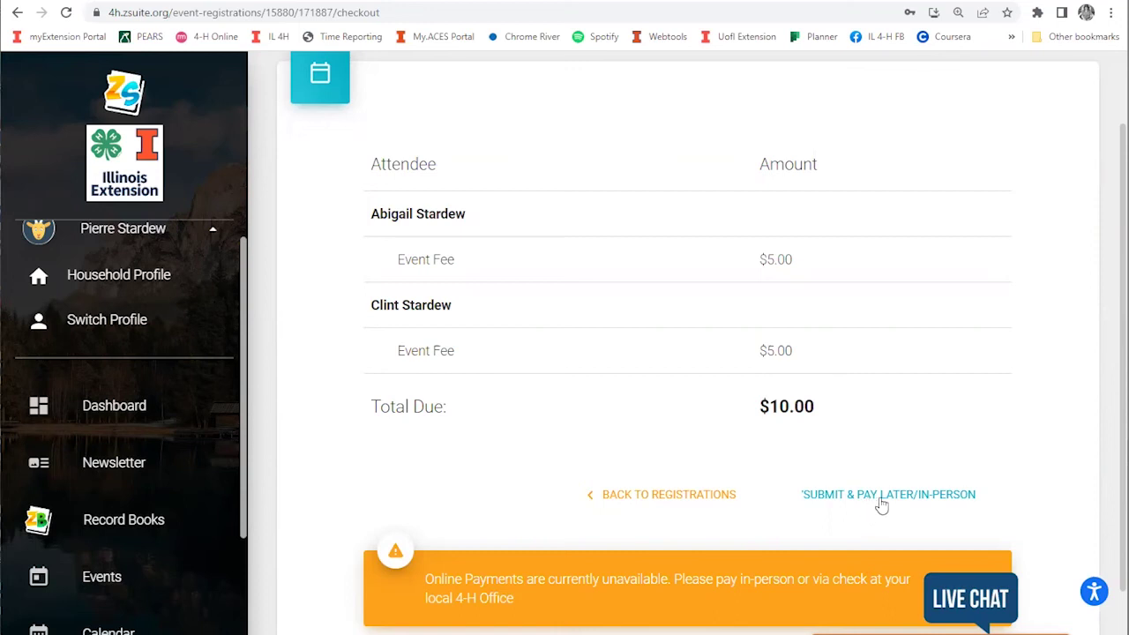
{"action": "left_click", "coordinate": [882, 499]}
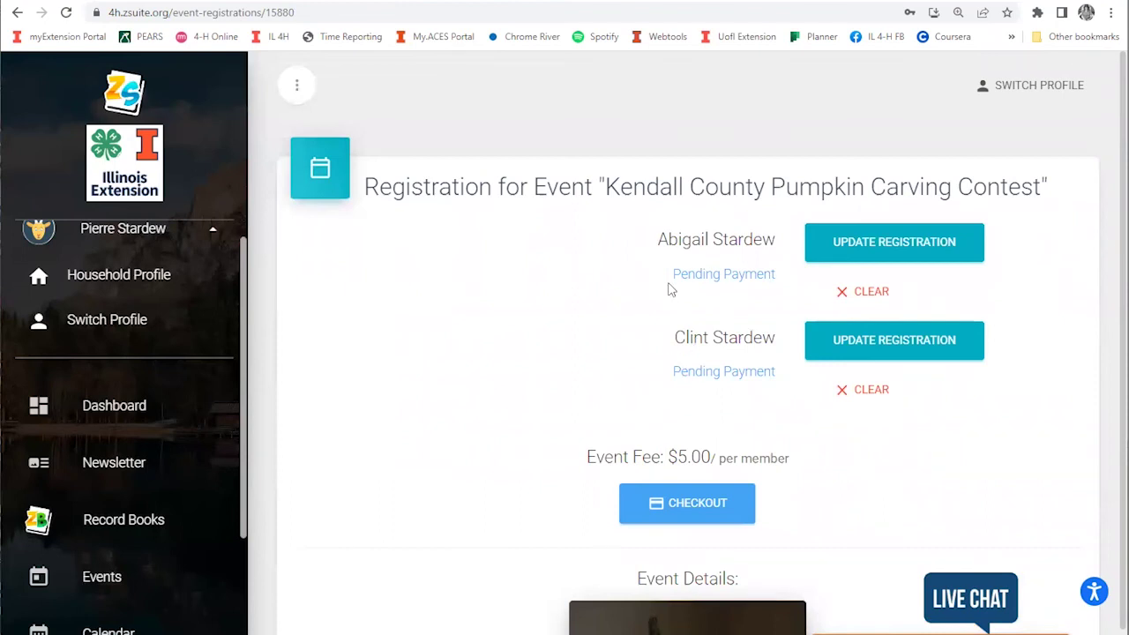
{"action": "left_click_drag", "start_coordinate": [670, 281], "coordinate": [777, 287]}
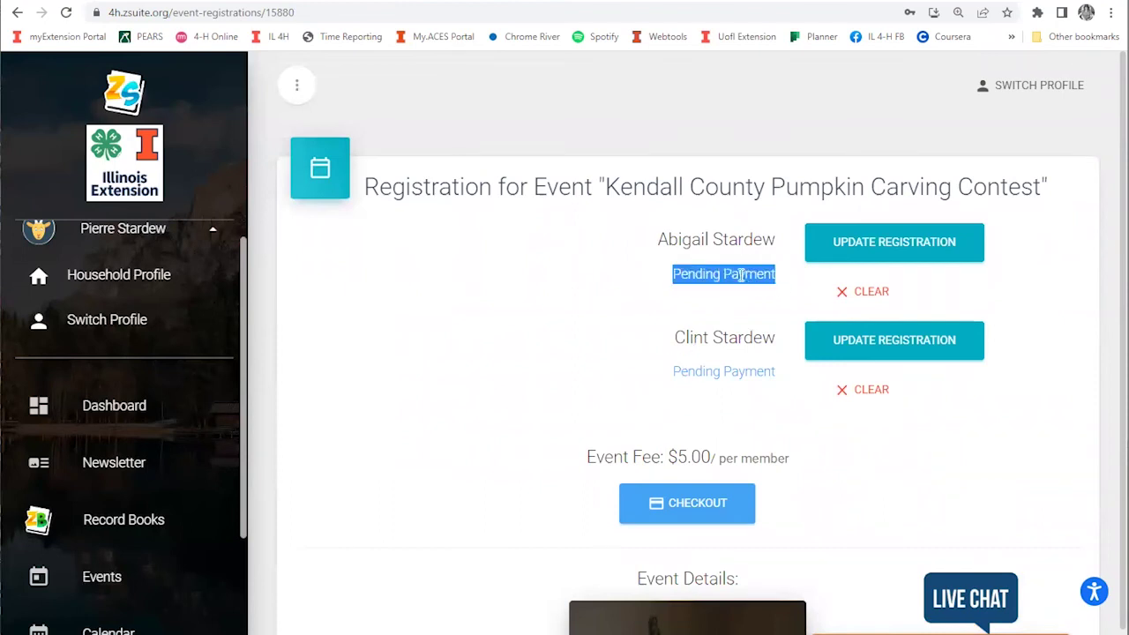
{"action": "left_click", "coordinate": [739, 275]}
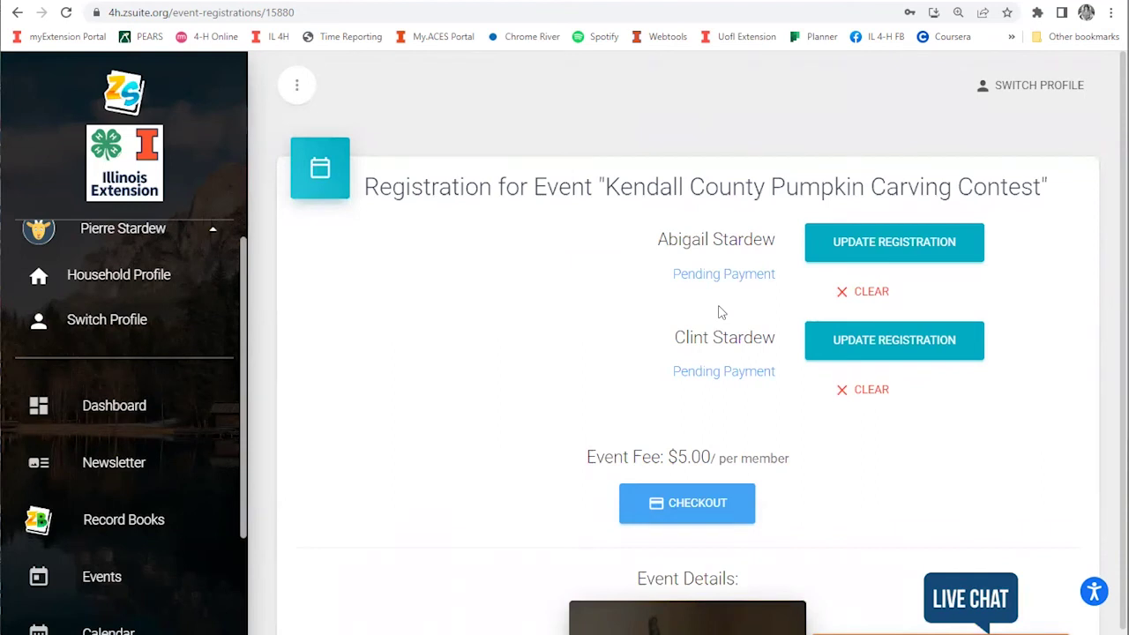
{"action": "scroll", "coordinate": [335, 371], "scroll_direction": "down", "scroll_amount": 1}
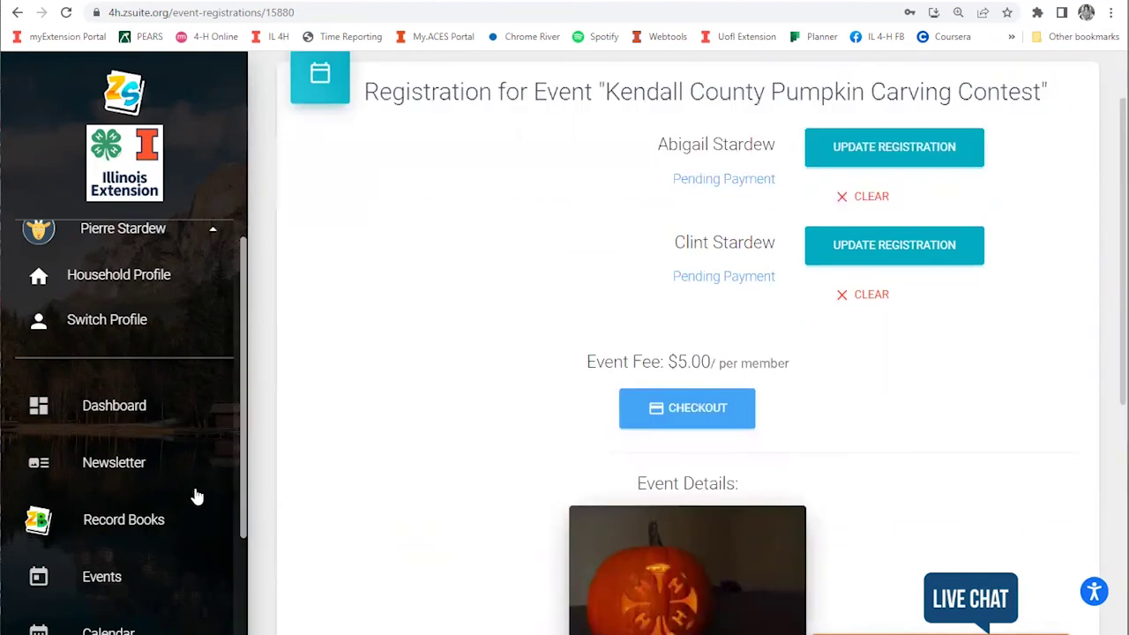
Step: Check the Events list: the Pumpkin Carving Contest shows Pending Payment for both youths, 28 seats left
{"action": "left_click", "coordinate": [93, 582]}
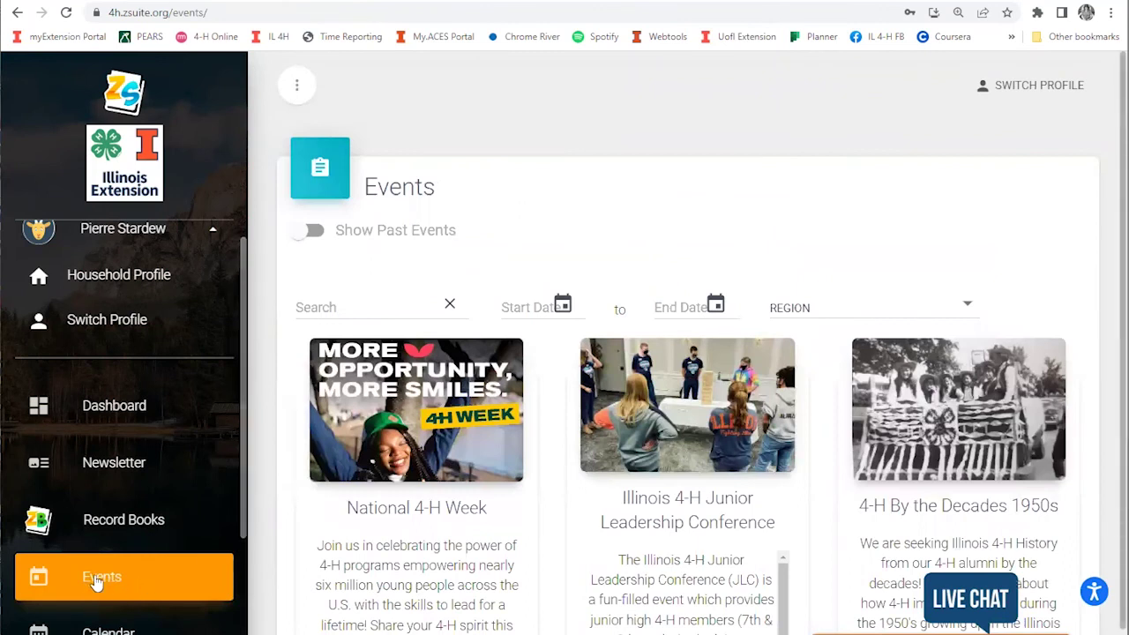
{"action": "scroll", "coordinate": [909, 298], "scroll_direction": "down", "scroll_amount": 4}
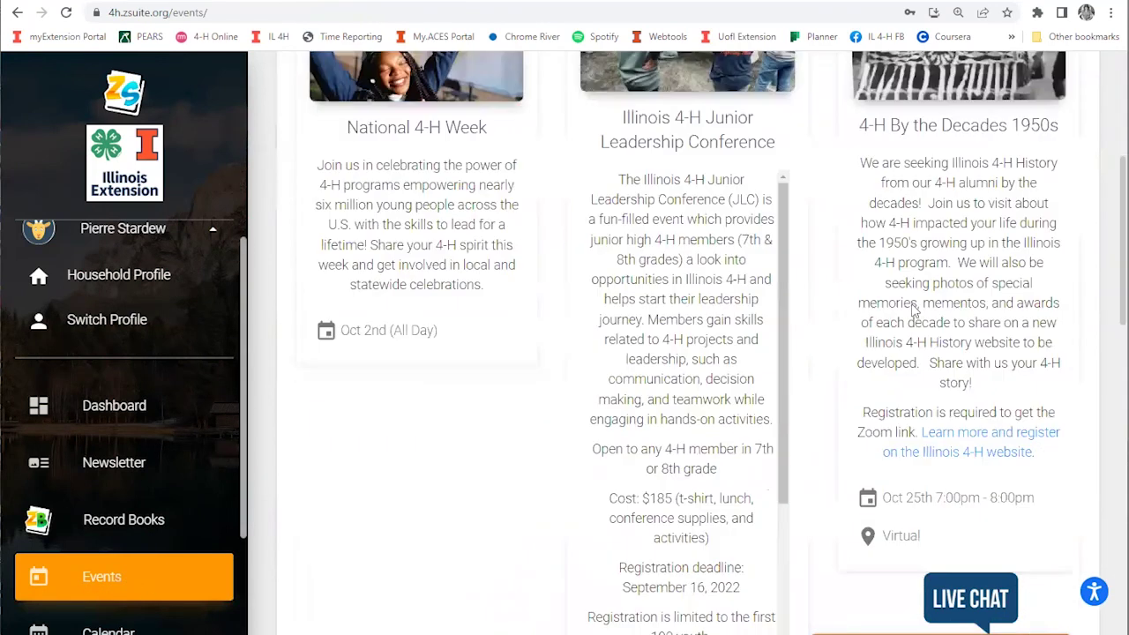
{"action": "scroll", "coordinate": [922, 309], "scroll_direction": "down", "scroll_amount": 5}
{"action": "scroll", "coordinate": [491, 353], "scroll_direction": "down", "scroll_amount": 2}
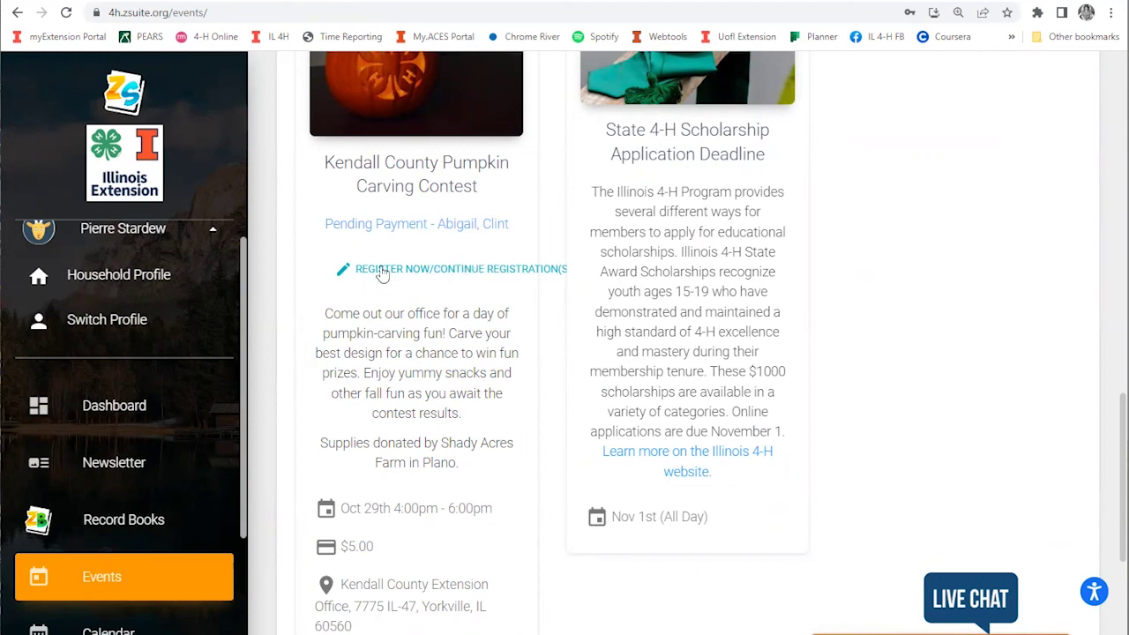
{"action": "scroll", "coordinate": [532, 284], "scroll_direction": "down", "scroll_amount": 2}
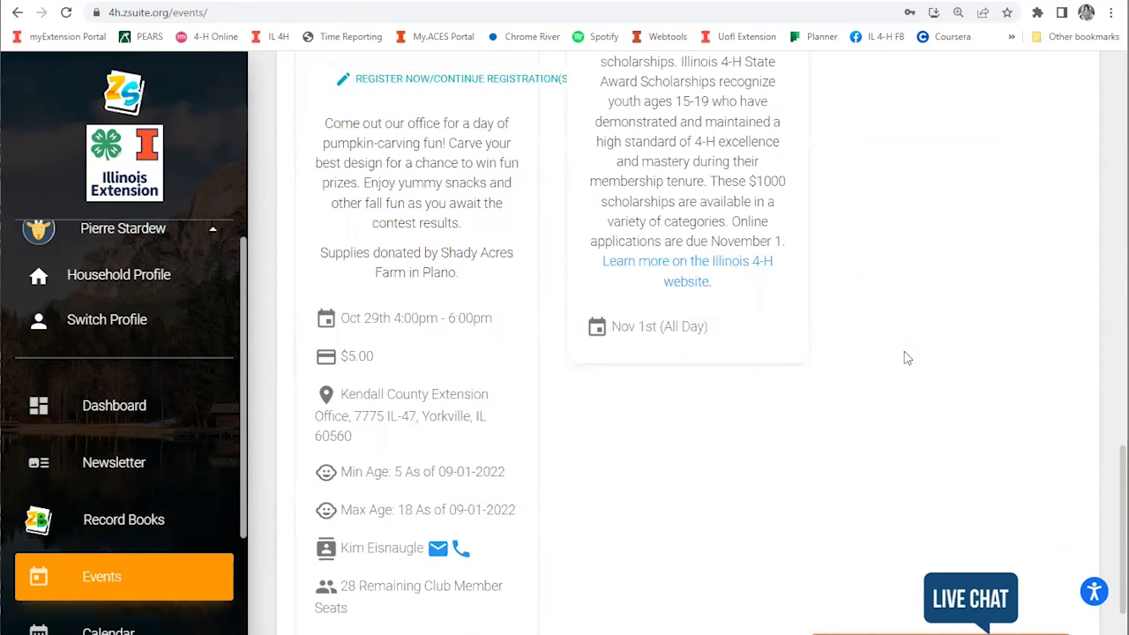
{"action": "scroll", "coordinate": [918, 353], "scroll_direction": "up", "scroll_amount": 10}
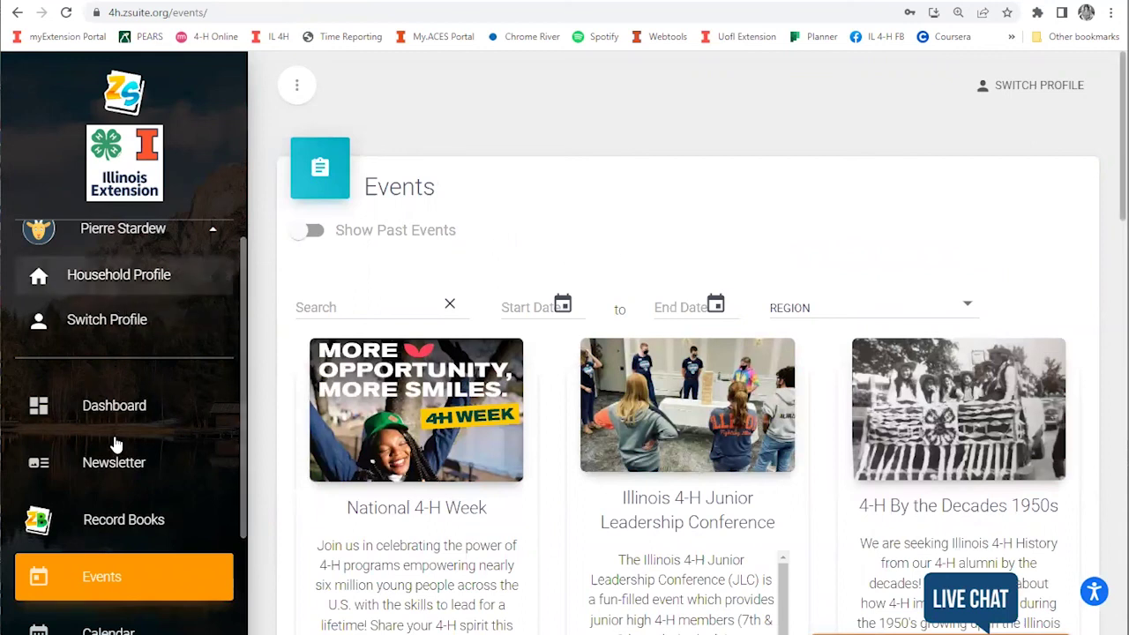
{"action": "left_click", "coordinate": [115, 406]}
{"action": "scroll", "coordinate": [896, 224], "scroll_direction": "down", "scroll_amount": 2}
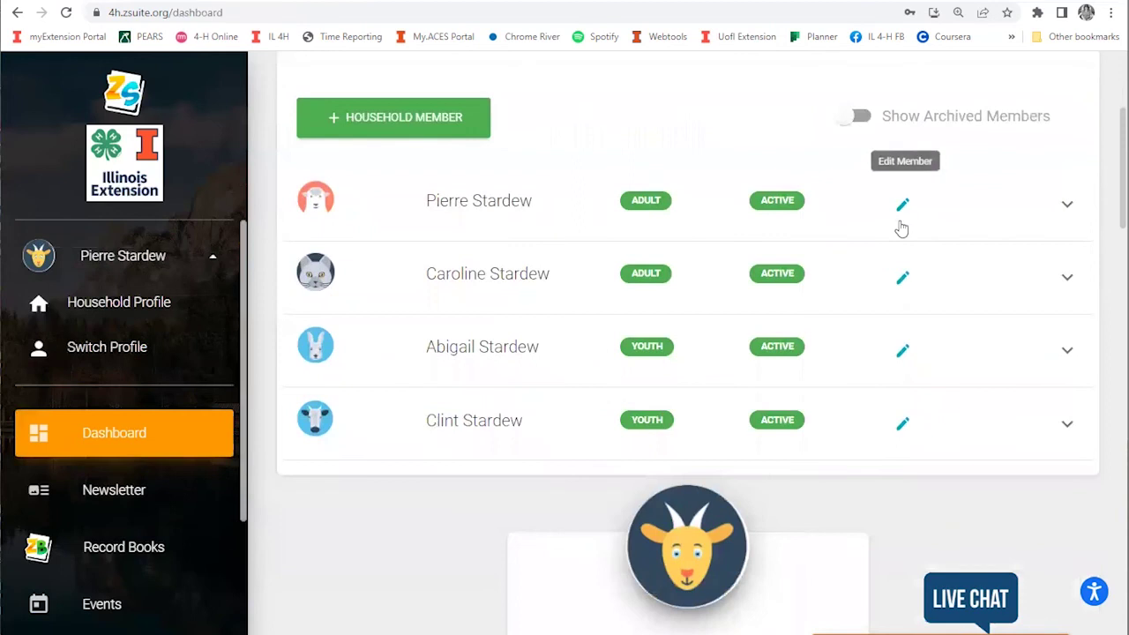
{"action": "scroll", "coordinate": [899, 226], "scroll_direction": "up", "scroll_amount": 3}
{"action": "scroll", "coordinate": [877, 323], "scroll_direction": "down", "scroll_amount": 2}
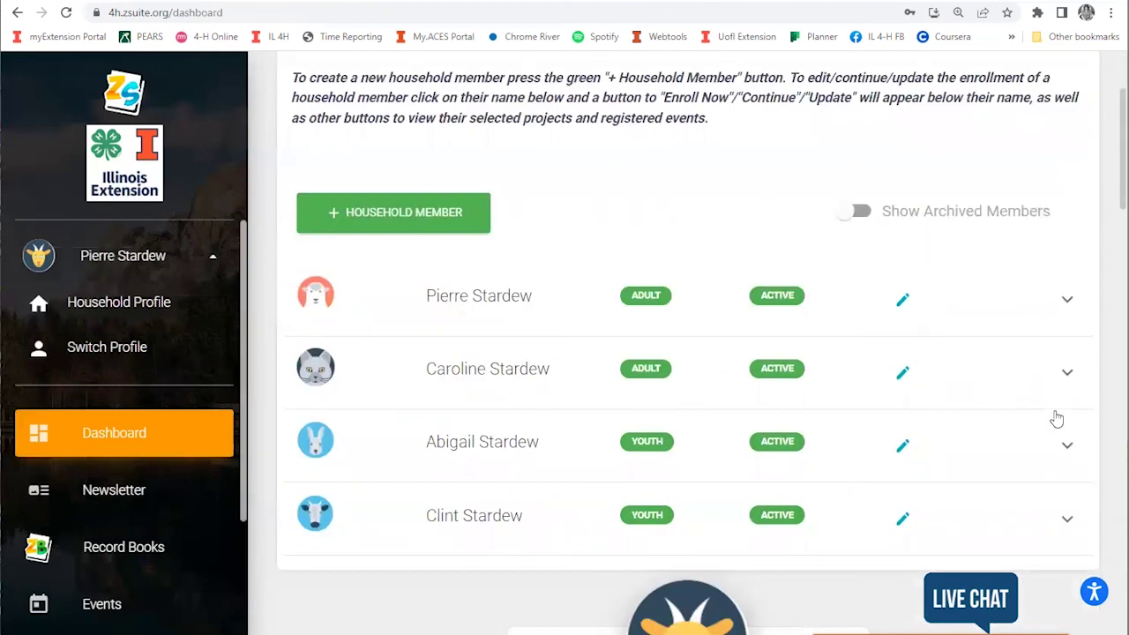
{"action": "left_click", "coordinate": [1066, 446]}
{"action": "scroll", "coordinate": [883, 371], "scroll_direction": "down", "scroll_amount": 3}
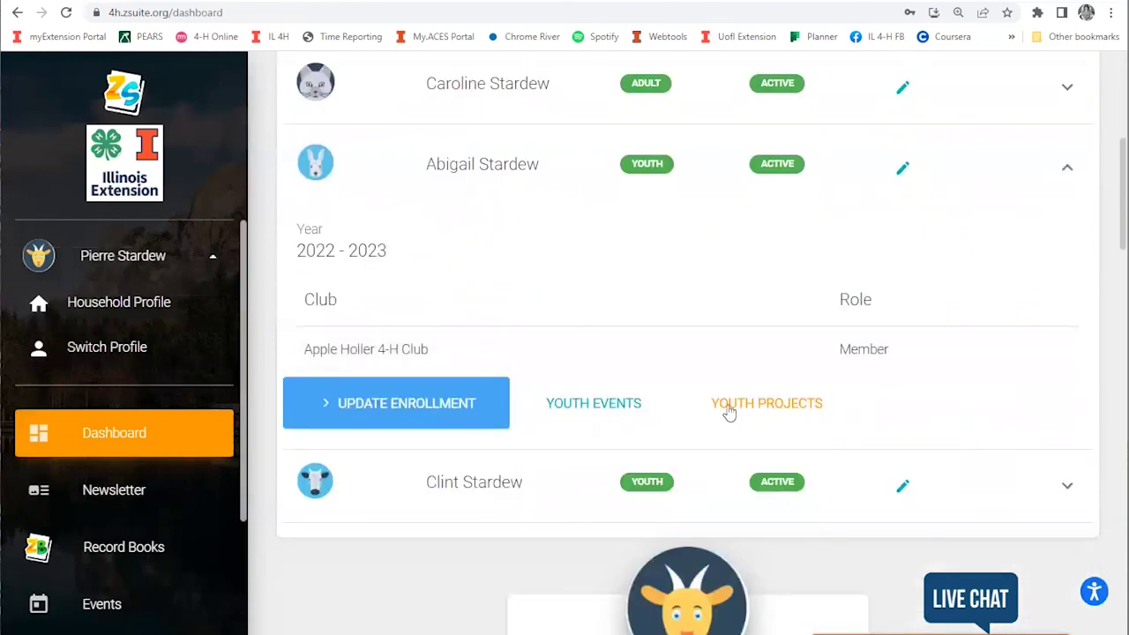
{"action": "left_click", "coordinate": [628, 403]}
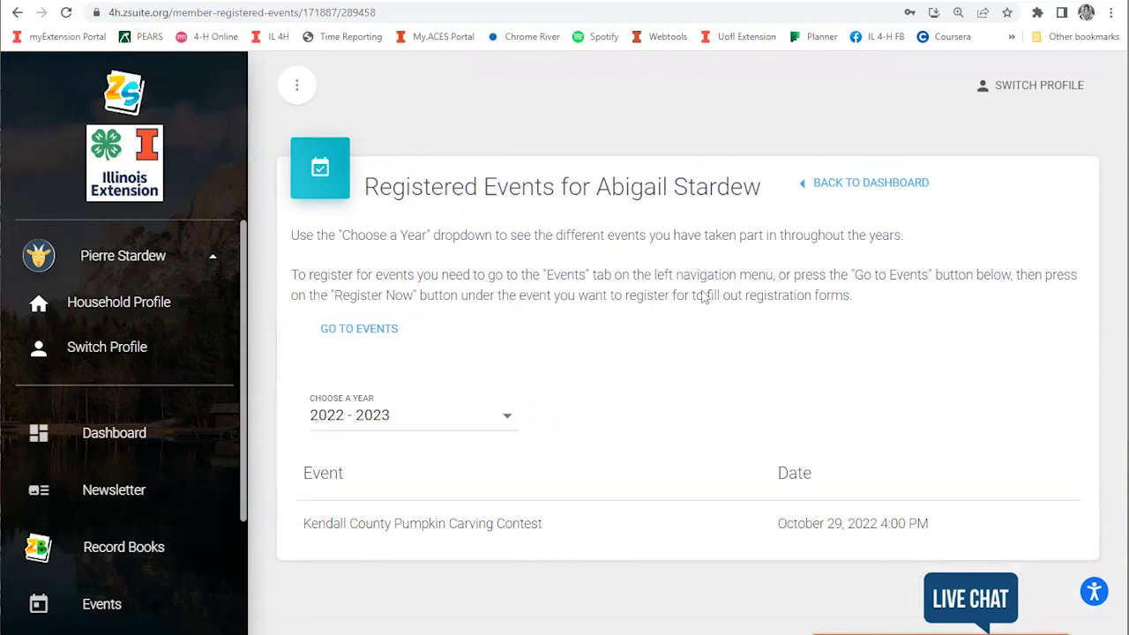
{"action": "left_click", "coordinate": [871, 184]}
{"action": "scroll", "coordinate": [491, 450], "scroll_direction": "down", "scroll_amount": 2}
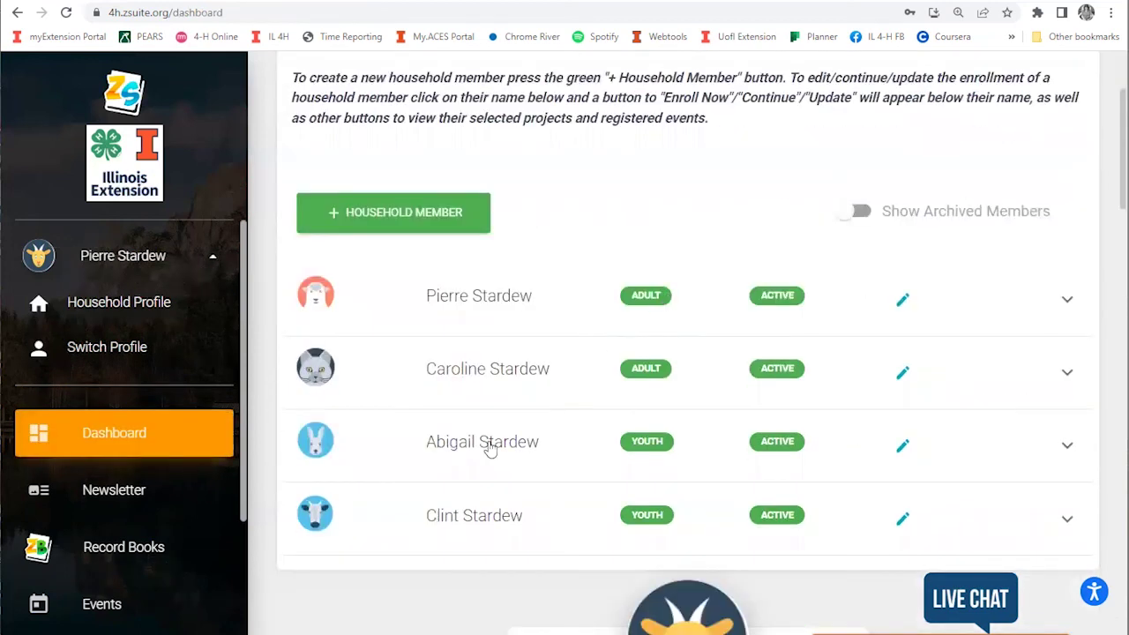
{"action": "left_click", "coordinate": [1066, 519]}
{"action": "scroll", "coordinate": [971, 459], "scroll_direction": "down", "scroll_amount": 3}
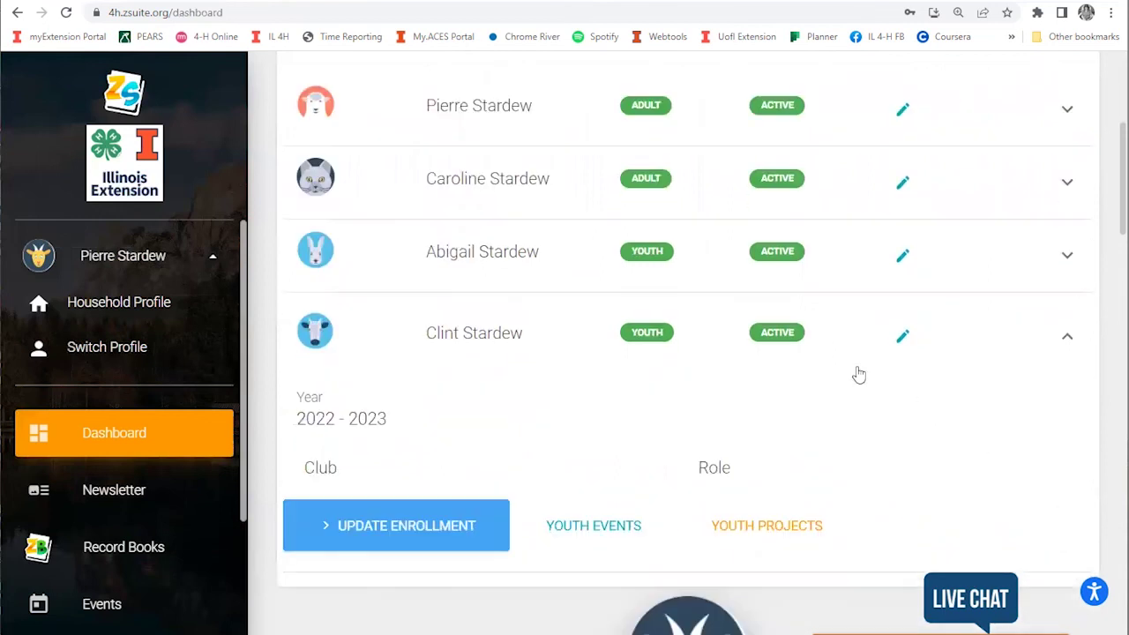
{"action": "left_click", "coordinate": [615, 448]}
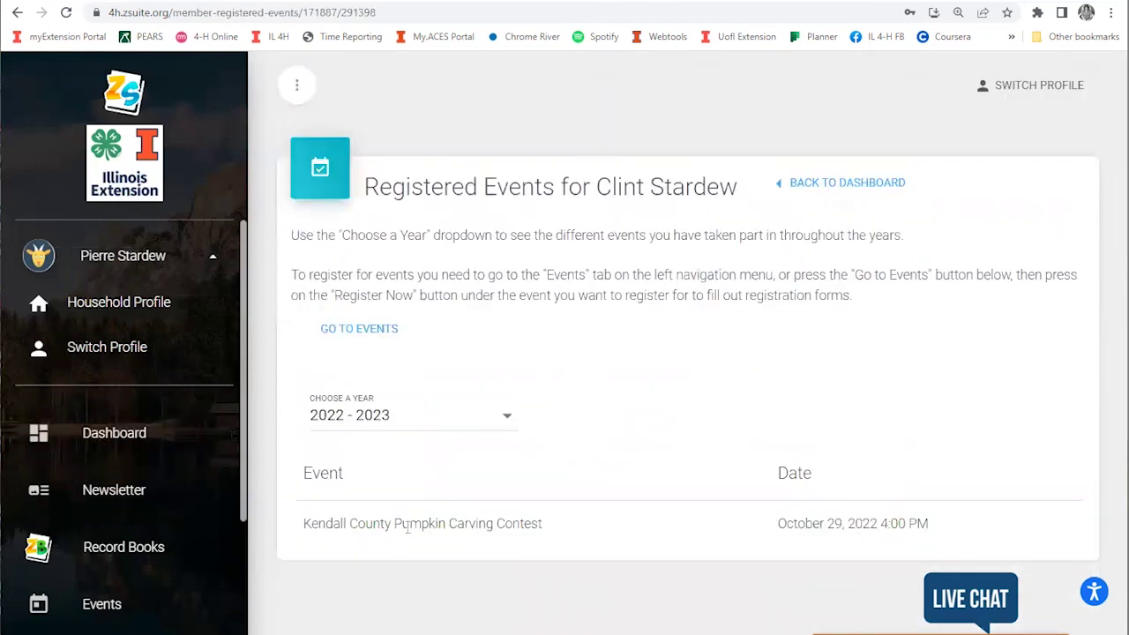
{"action": "left_click_drag", "start_coordinate": [395, 524], "coordinate": [973, 532]}
{"action": "left_click", "coordinate": [900, 514]}
{"action": "left_click", "coordinate": [381, 331]}
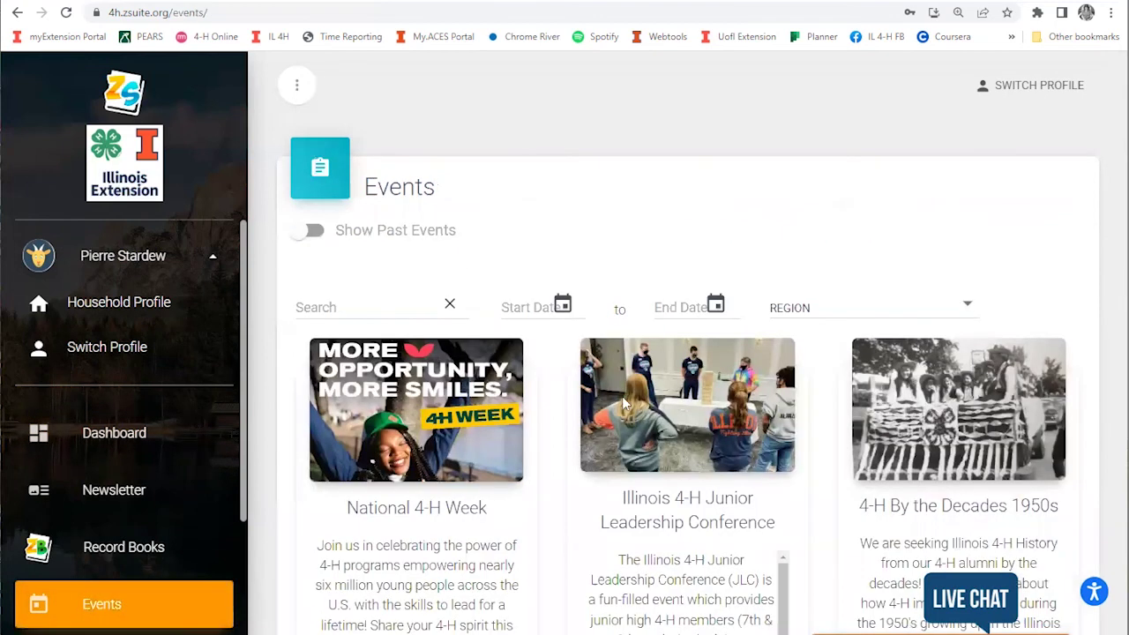
{"action": "scroll", "coordinate": [402, 335], "scroll_direction": "down", "scroll_amount": 10}
{"action": "scroll", "coordinate": [452, 582], "scroll_direction": "down", "scroll_amount": 4}
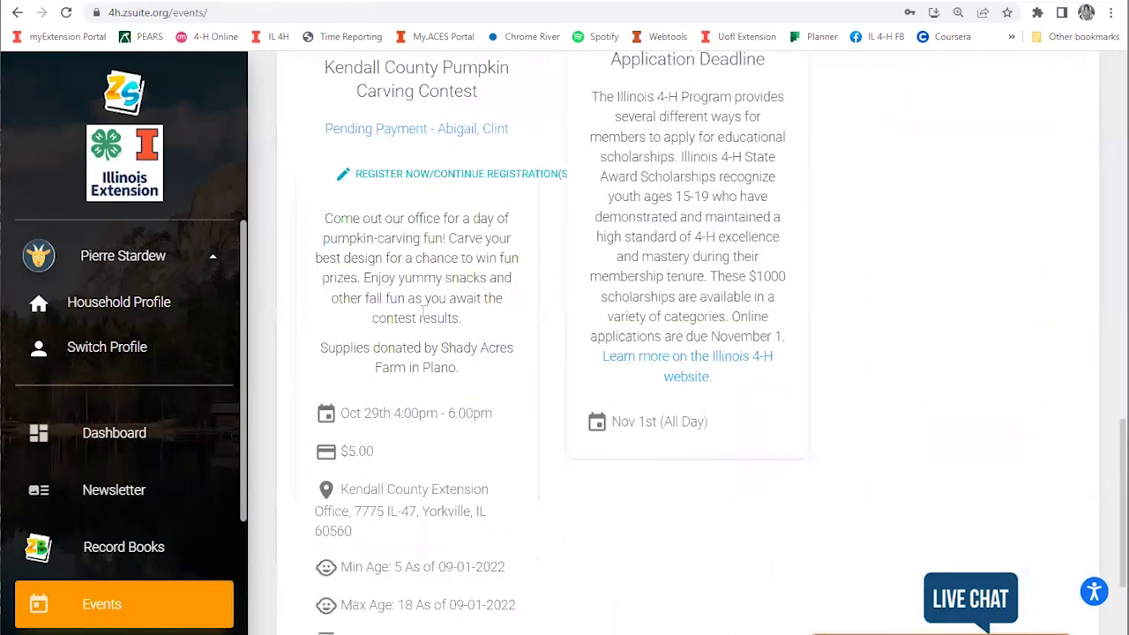
{"action": "scroll", "coordinate": [555, 429], "scroll_direction": "up", "scroll_amount": 10}
{"action": "scroll", "coordinate": [574, 432], "scroll_direction": "up", "scroll_amount": 4}
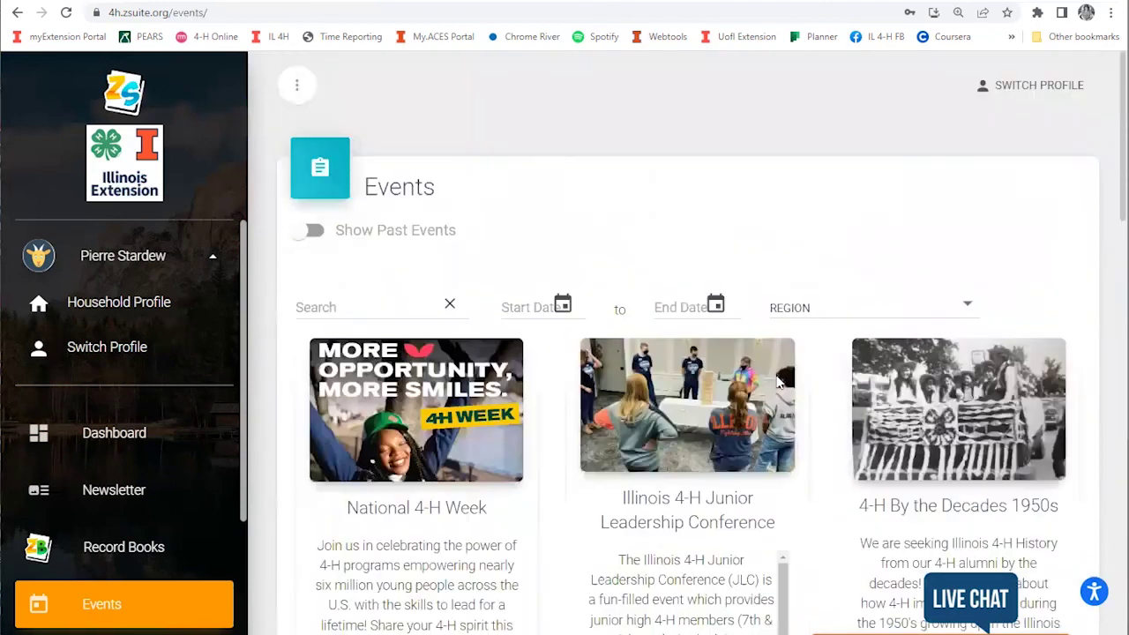